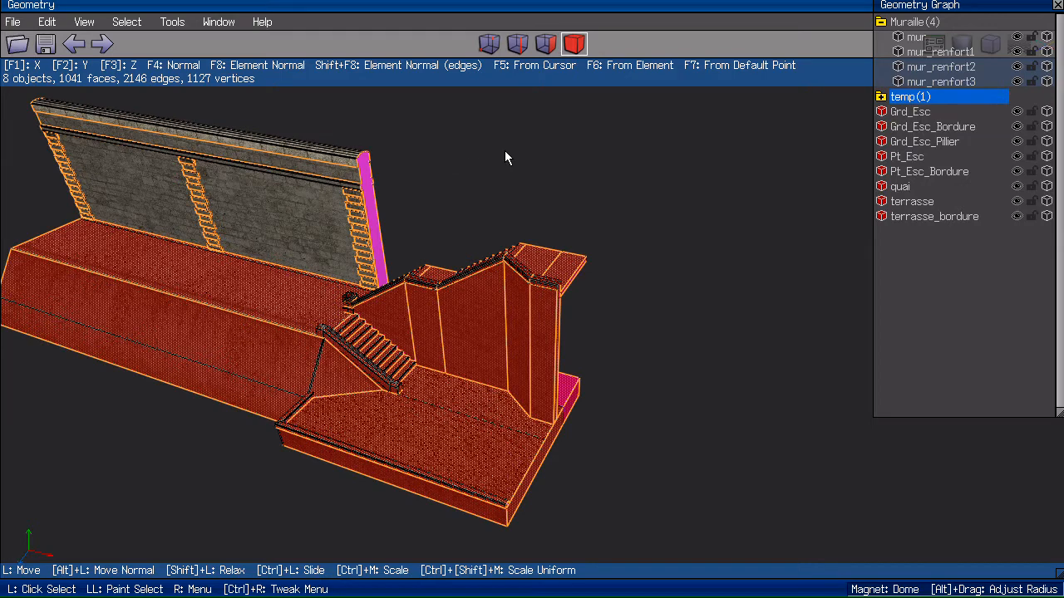
Step: Duplicate the selected quay, staircase and terrace objects 30 units along the X axis
{"action": "right_click", "coordinate": [556, 141]}
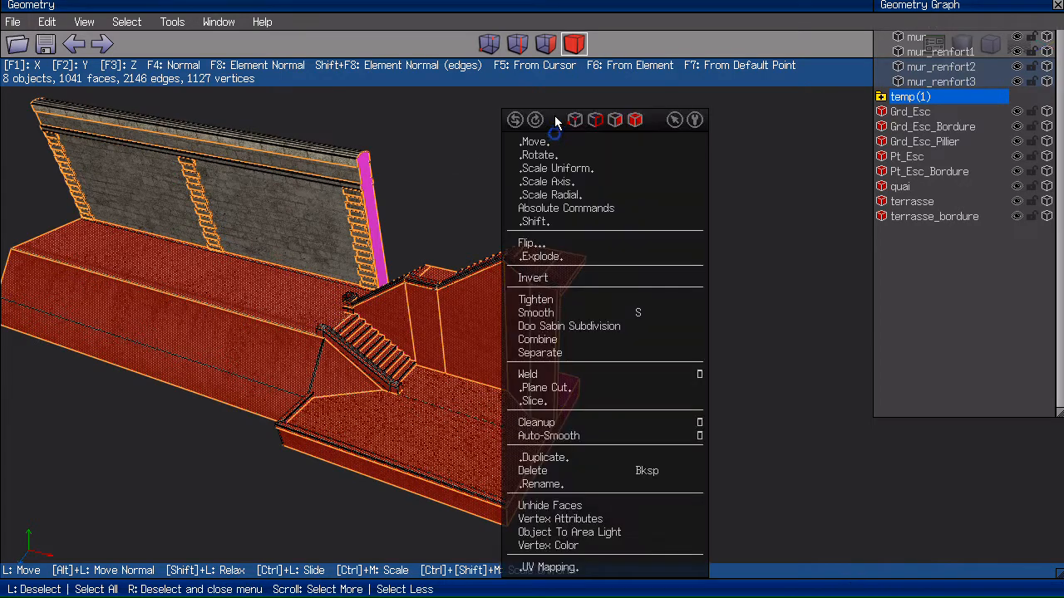
{"action": "left_click", "coordinate": [543, 458]}
{"action": "left_click", "coordinate": [509, 495]}
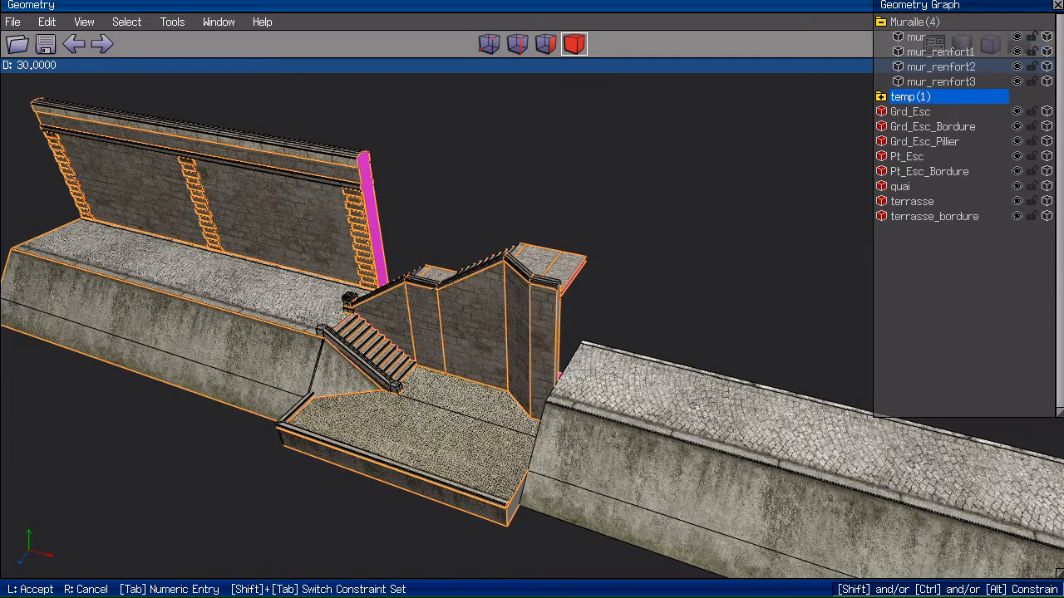
{"action": "left_click", "coordinate": [510, 502]}
Step: Try to flip the separate copied quay and staircase objects along the X axis, and undo the flip
{"action": "middle_click", "coordinate": [492, 376]}
{"action": "left_click", "coordinate": [492, 375]}
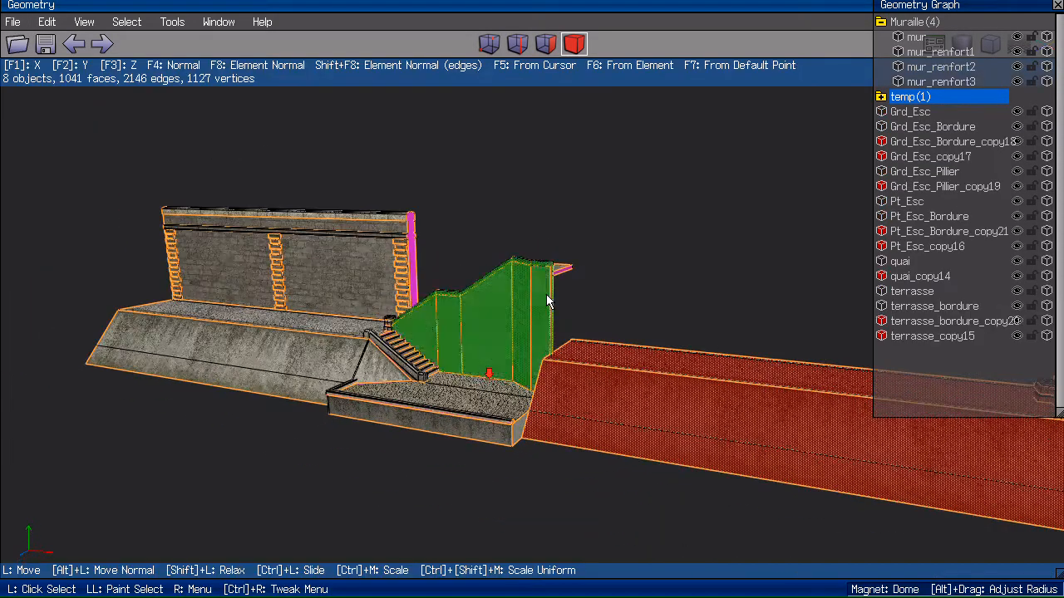
{"action": "middle_click", "coordinate": [607, 245]}
{"action": "left_click", "coordinate": [618, 225]}
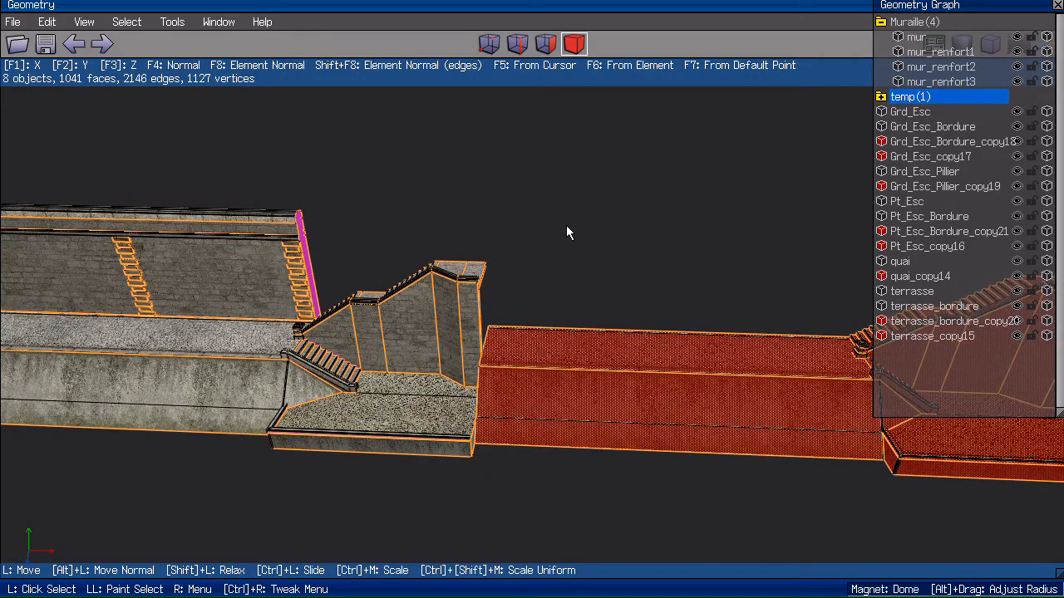
{"action": "middle_click", "coordinate": [573, 153]}
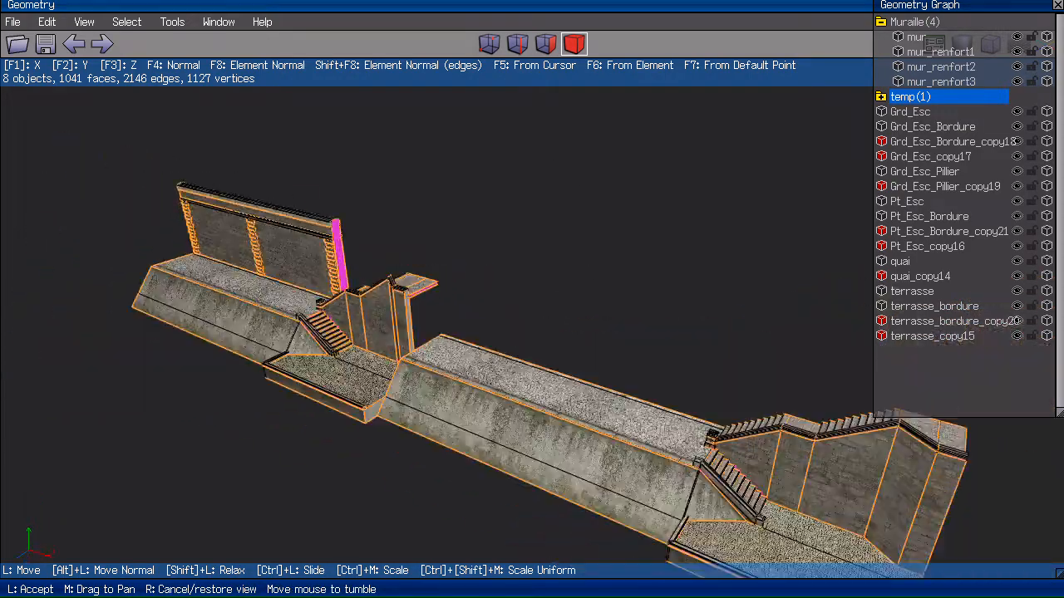
{"action": "left_click", "coordinate": [565, 268]}
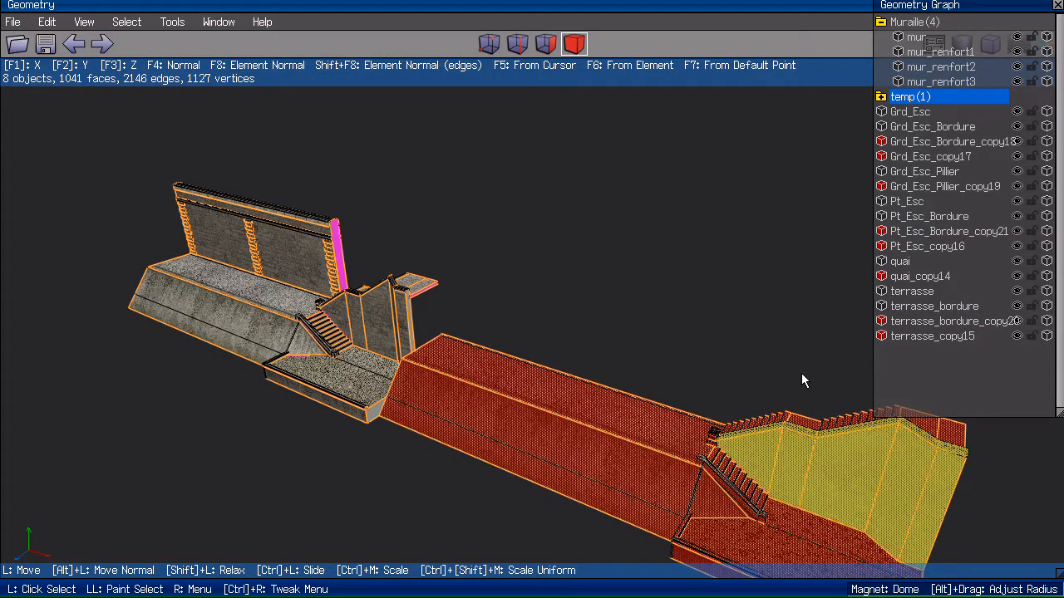
{"action": "right_click", "coordinate": [607, 186]}
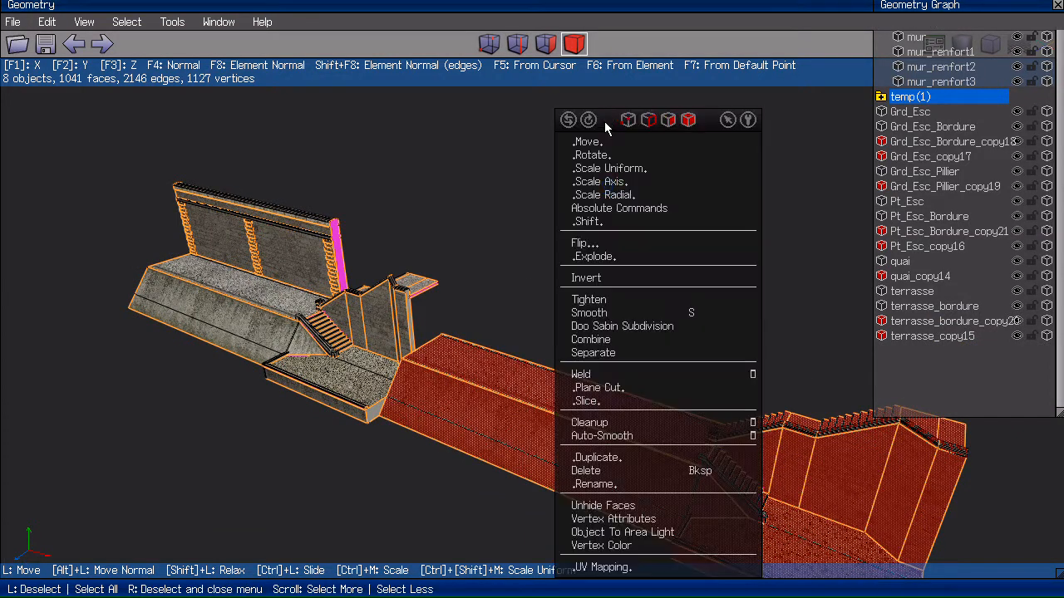
{"action": "left_click", "coordinate": [615, 243]}
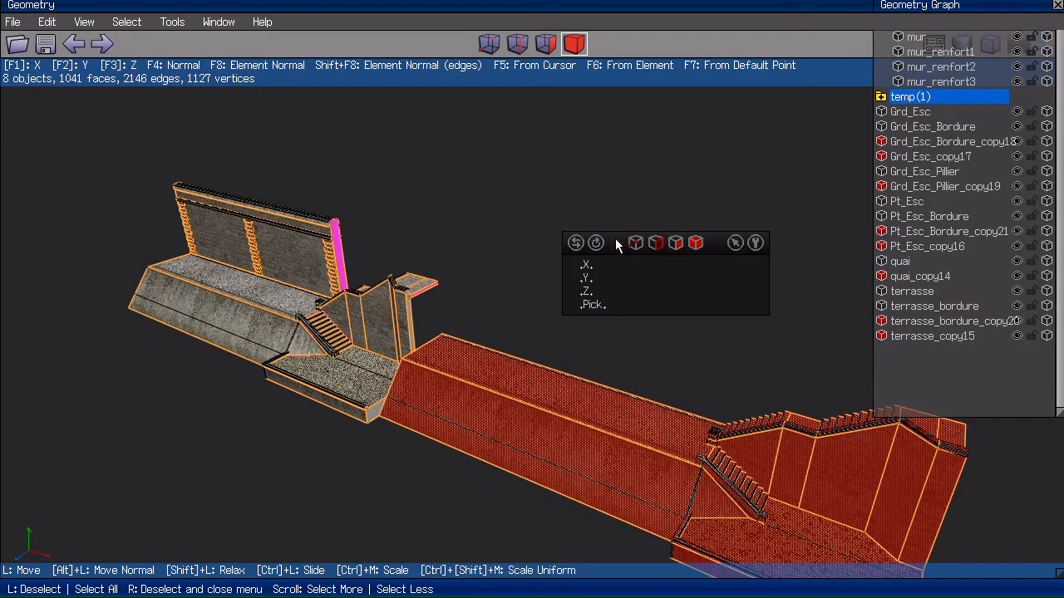
{"action": "left_click", "coordinate": [602, 263]}
{"action": "scroll", "coordinate": [597, 218], "scroll_direction": "down", "scroll_amount": 3}
{"action": "scroll", "coordinate": [596, 216], "scroll_direction": "up", "scroll_amount": 3}
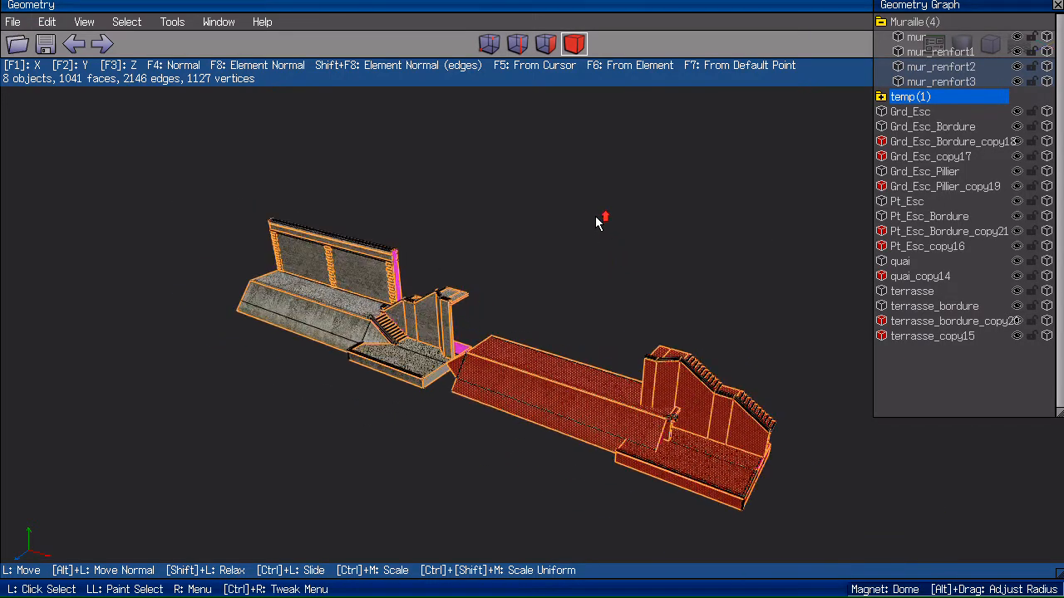
{"action": "scroll", "coordinate": [594, 217], "scroll_direction": "up", "scroll_amount": 2}
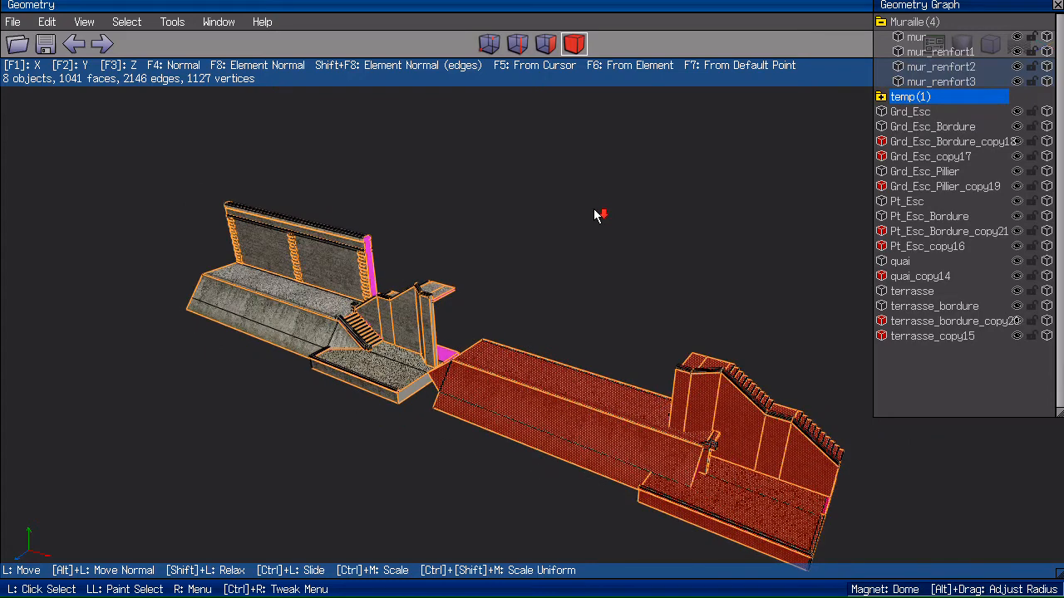
{"action": "key", "text": "ctrl+z"}
Step: Combine the copied quay, staircase and terrace objects into one object and flip it along the X axis
{"action": "right_click", "coordinate": [575, 140]}
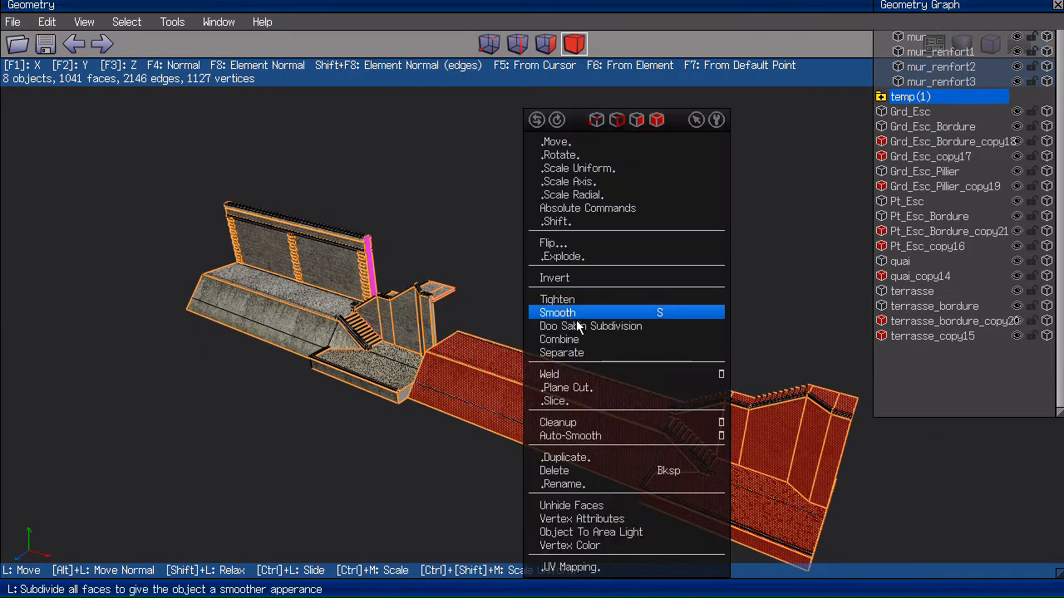
{"action": "left_click", "coordinate": [578, 341]}
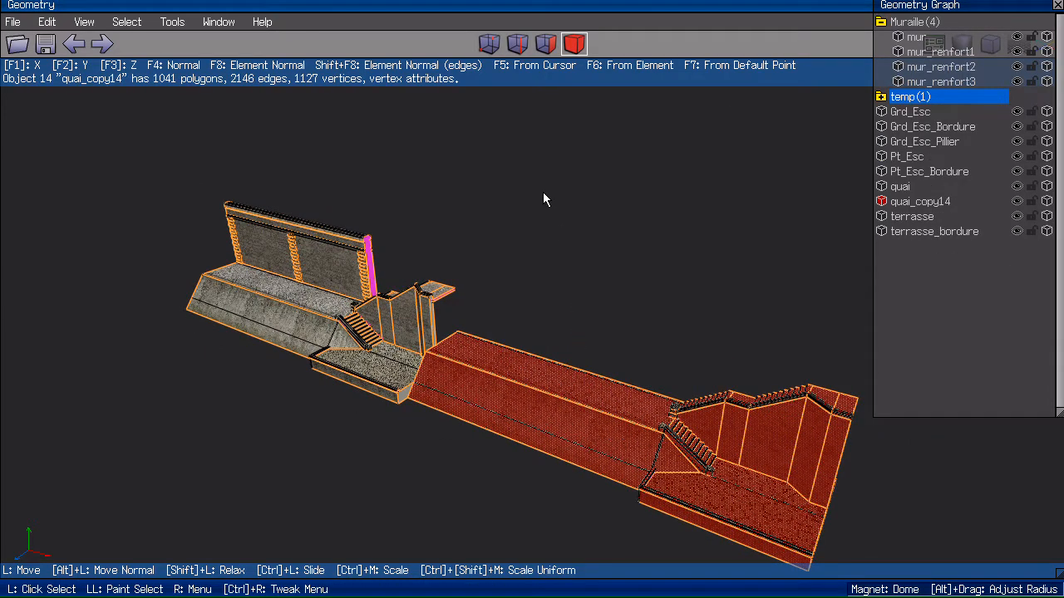
{"action": "right_click", "coordinate": [483, 169]}
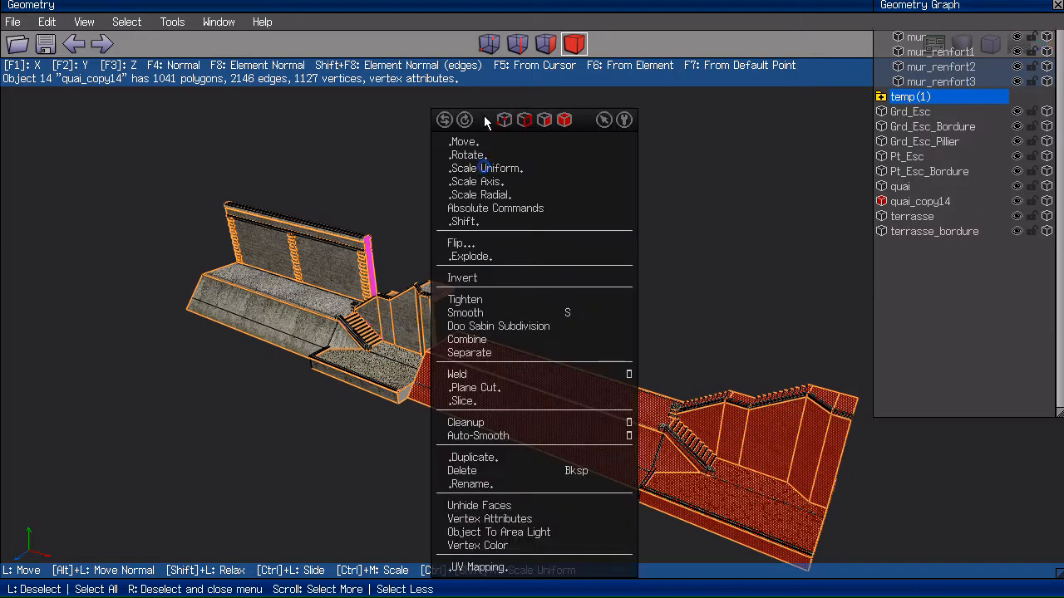
{"action": "left_click", "coordinate": [521, 244]}
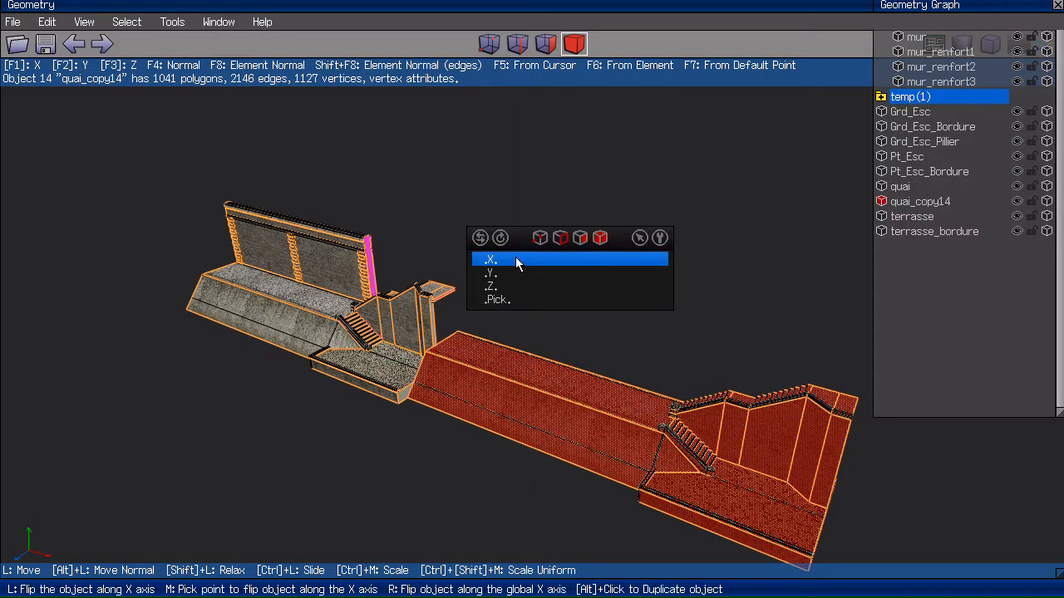
{"action": "left_click", "coordinate": [515, 258]}
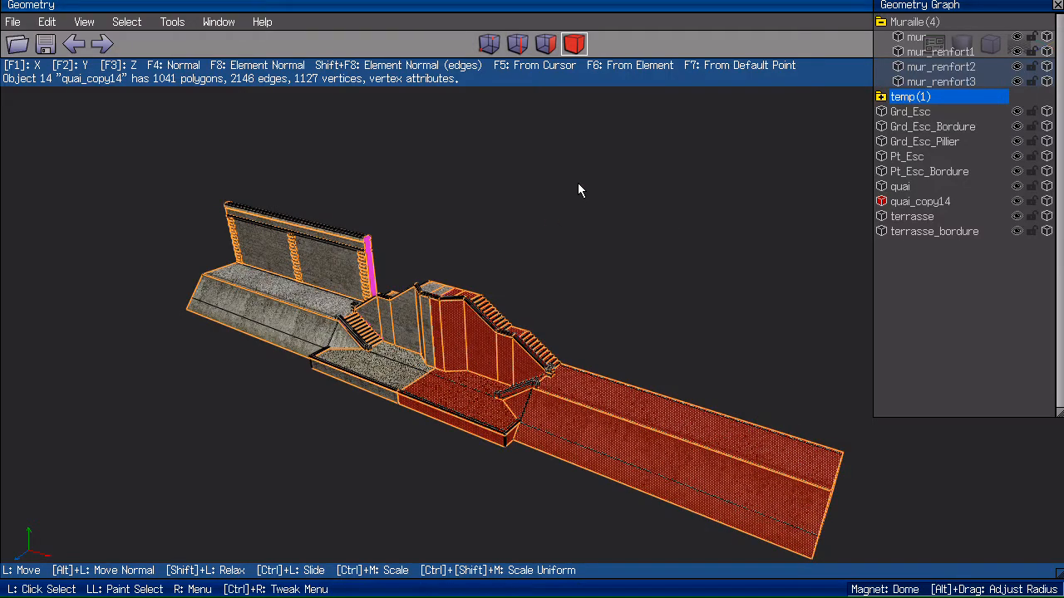
Step: Deselect everything and turn on the smooth preview to check the join between the original and mirrored staircases
{"action": "key", "text": "space"}
{"action": "key", "text": "a"}
{"action": "key", "text": "Tab"}
{"action": "scroll", "coordinate": [615, 125], "scroll_direction": "up", "scroll_amount": 6}
{"action": "middle_click", "coordinate": [615, 125]}
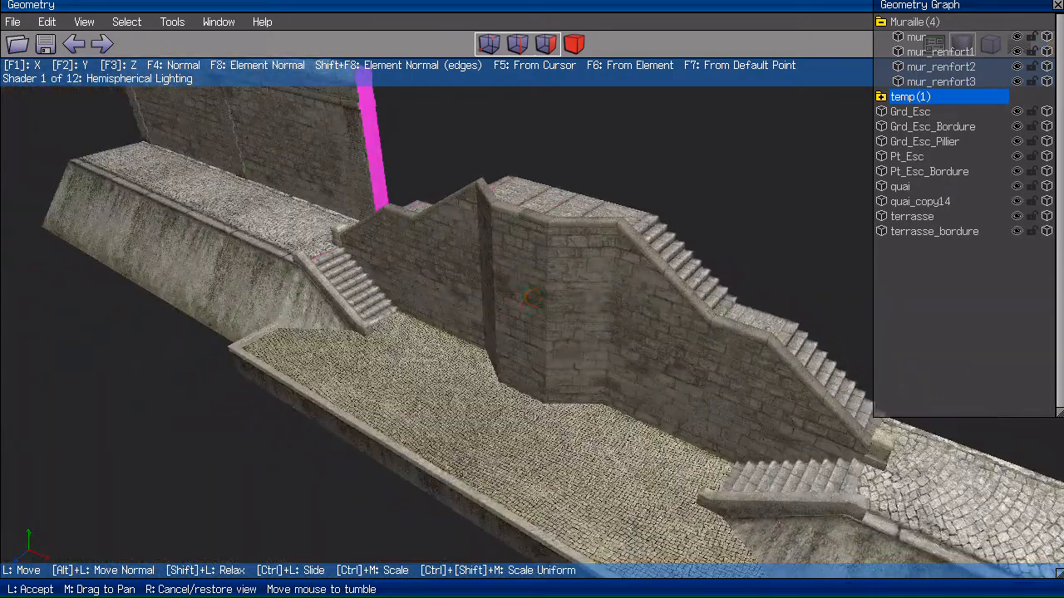
{"action": "left_click", "coordinate": [762, 236]}
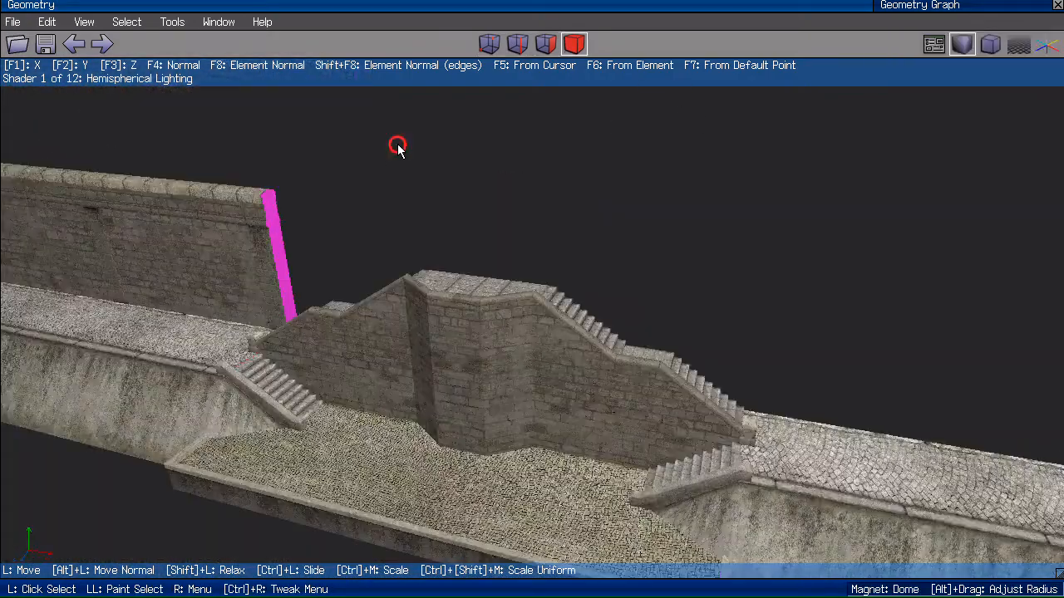
Step: Duplicate the wall object mur 20 units along the X axis
{"action": "scroll", "coordinate": [397, 147], "scroll_direction": "down", "scroll_amount": 3}
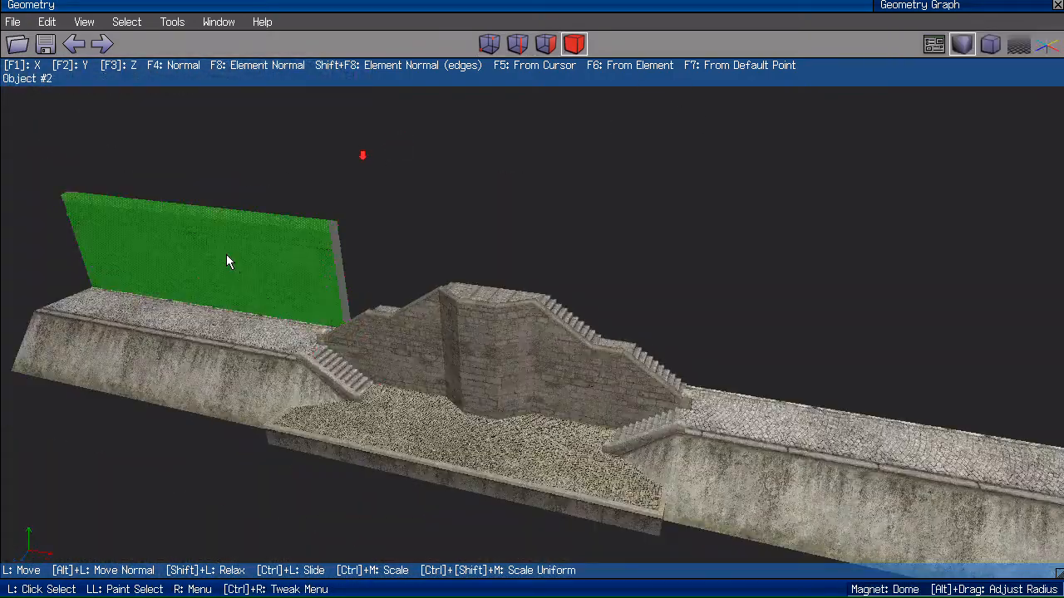
{"action": "left_click", "coordinate": [246, 250]}
{"action": "right_click", "coordinate": [425, 143]}
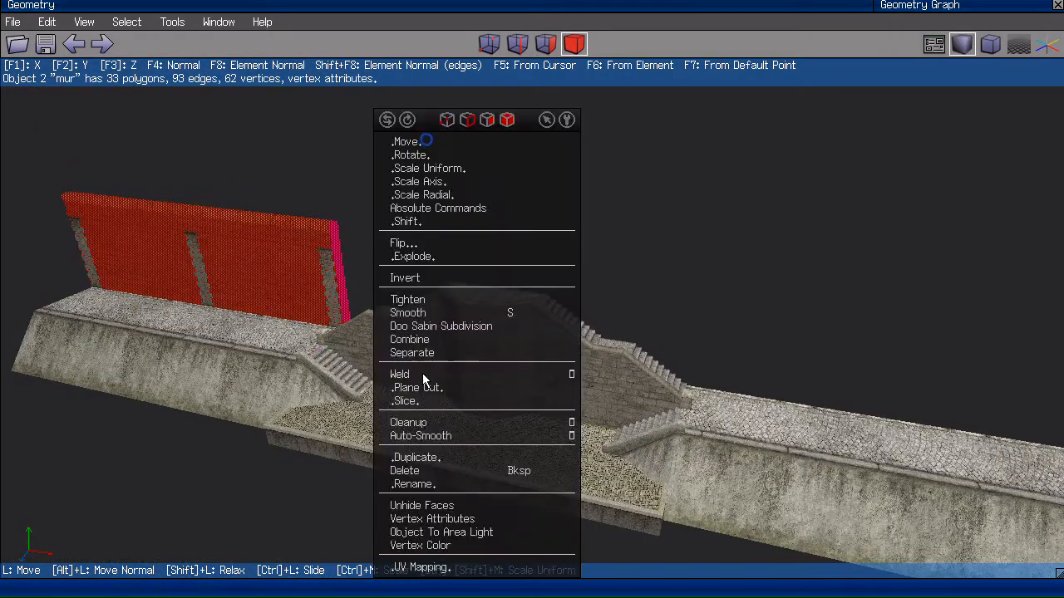
{"action": "left_click", "coordinate": [444, 457]}
{"action": "left_click", "coordinate": [431, 488]}
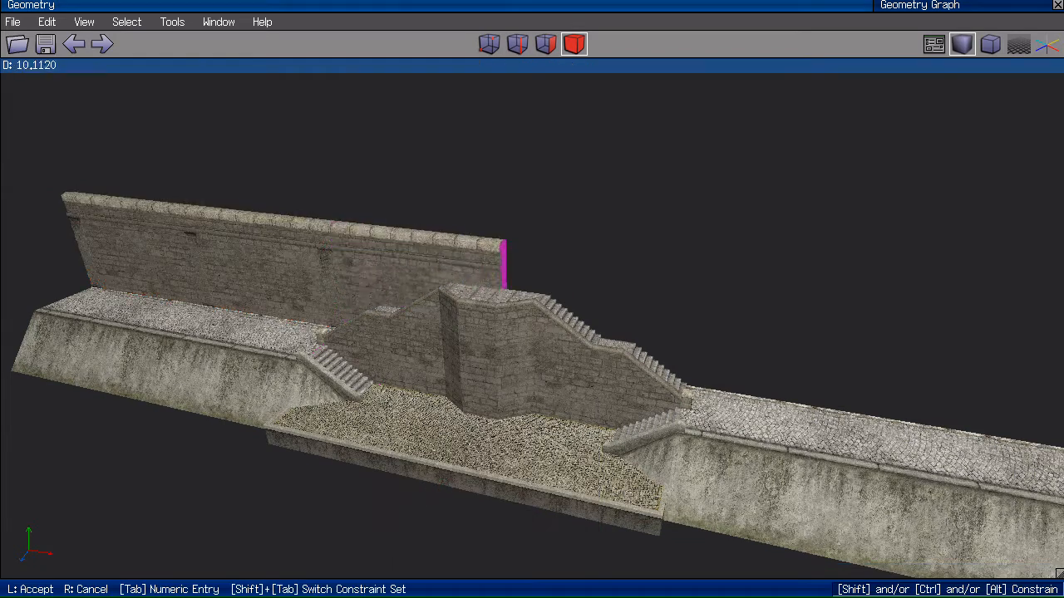
{"action": "key", "text": "Tab"}
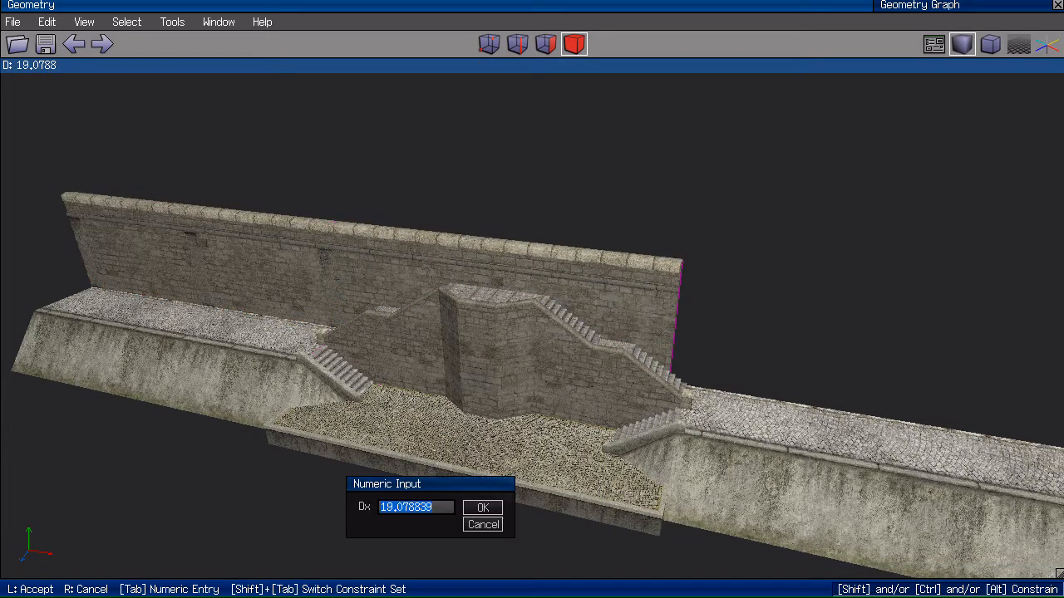
{"action": "type", "text": "20"}
{"action": "key", "text": "Return"}
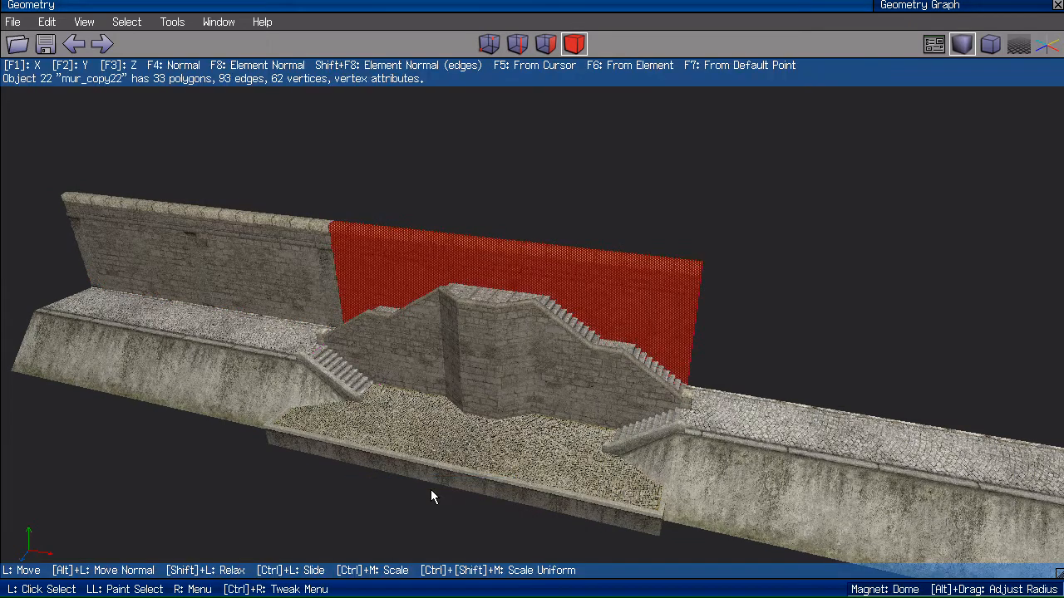
Step: Repeat the 20-unit duplication to add another wall section behind the mirrored quay, and clear the selection
{"action": "key", "text": "shift+d"}
{"action": "scroll", "coordinate": [557, 143], "scroll_direction": "down", "scroll_amount": 3}
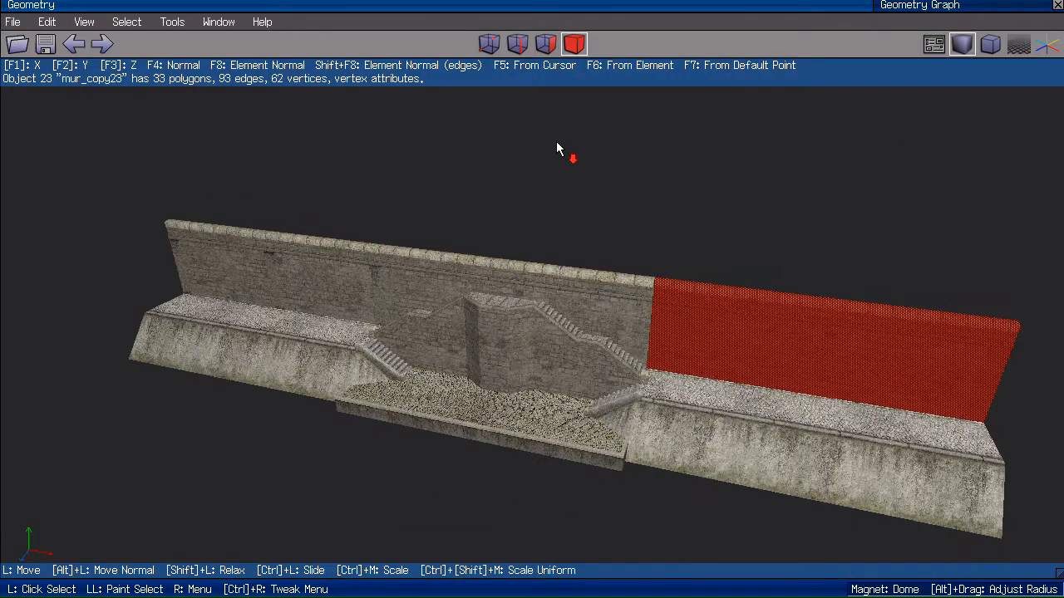
{"action": "key", "text": "space"}
{"action": "middle_click", "coordinate": [520, 147]}
{"action": "scroll", "coordinate": [520, 147], "scroll_direction": "up", "scroll_amount": 2}
{"action": "left_click", "coordinate": [521, 147]}
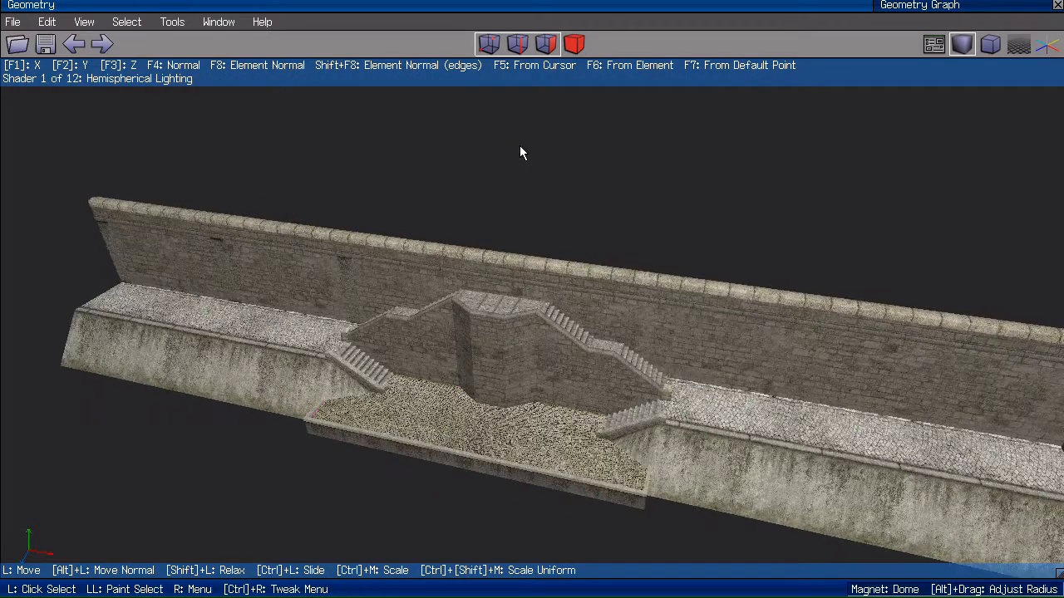
Step: Select the three stone reinforcement strips on the original wall section as whole objects
{"action": "middle_click", "coordinate": [214, 149]}
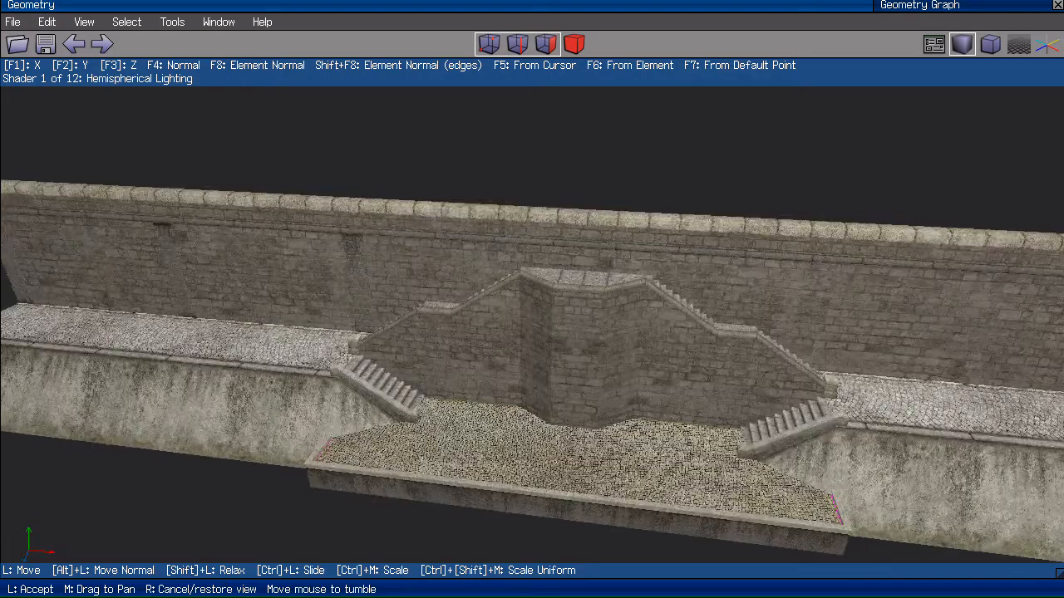
{"action": "left_click", "coordinate": [25, 230]}
{"action": "left_click", "coordinate": [22, 246]}
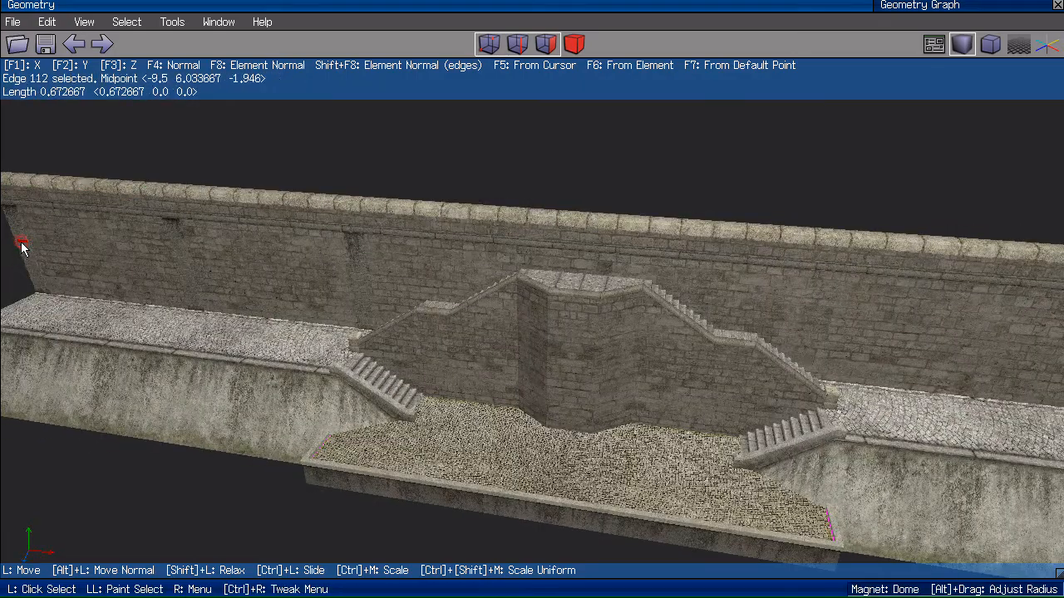
{"action": "key", "text": "b"}
{"action": "key", "text": "i"}
{"action": "scroll", "coordinate": [364, 133], "scroll_direction": "down", "scroll_amount": 2}
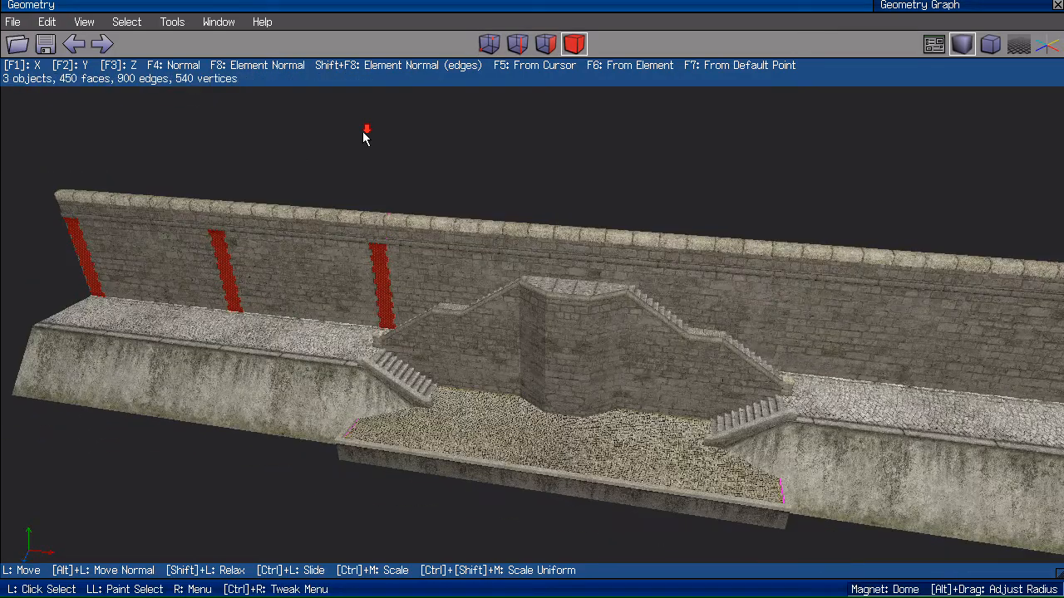
Step: Start an absolute snap move on the three strips with its reference point midway between matching upper stones of the first two strips
{"action": "middle_click", "coordinate": [364, 133]}
{"action": "left_click", "coordinate": [370, 135]}
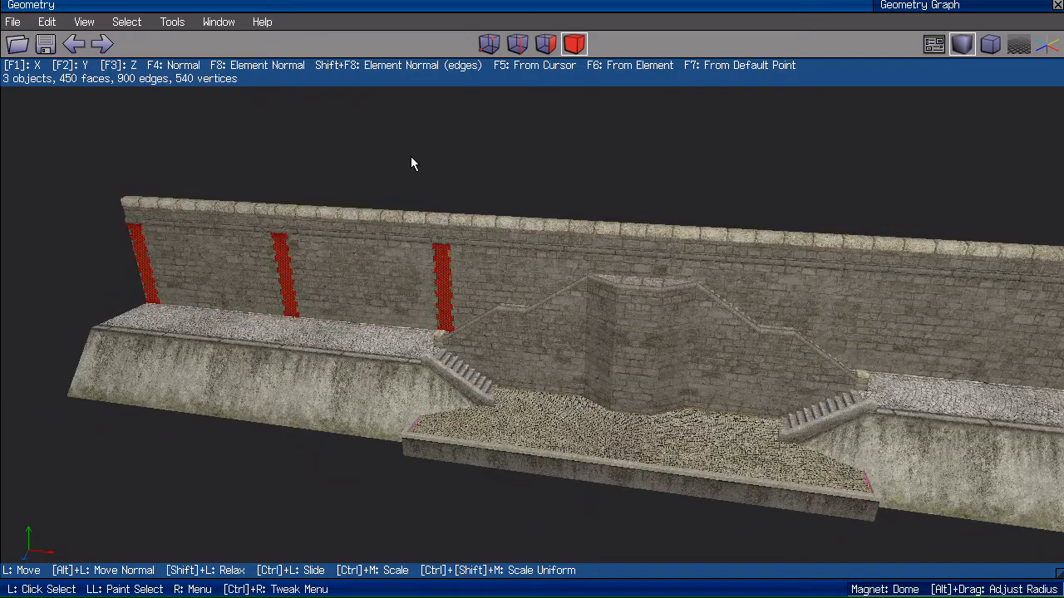
{"action": "middle_click", "coordinate": [350, 145]}
{"action": "left_click", "coordinate": [356, 140]}
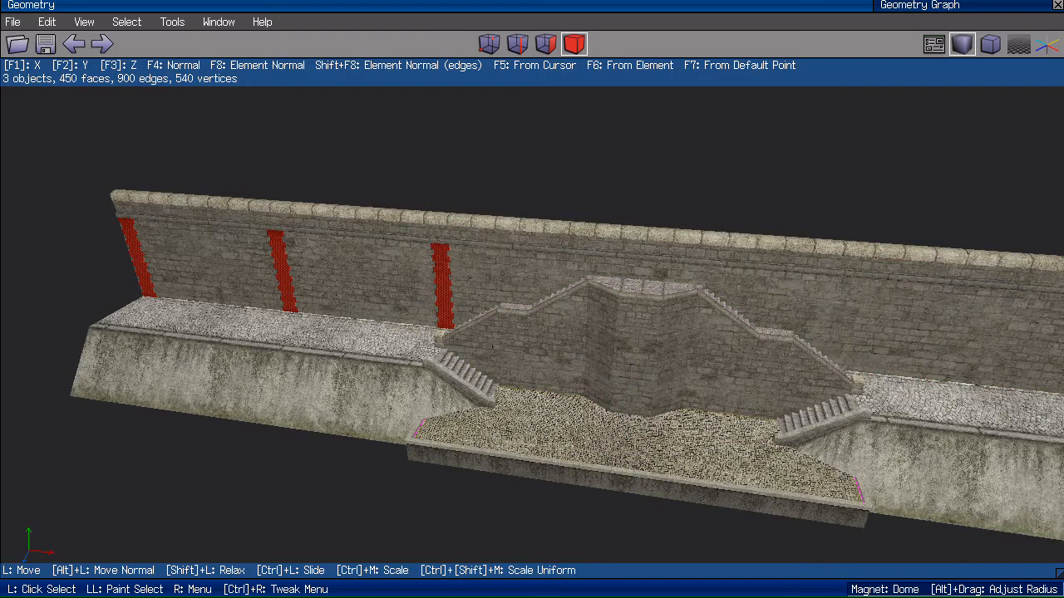
{"action": "right_click", "coordinate": [455, 120]}
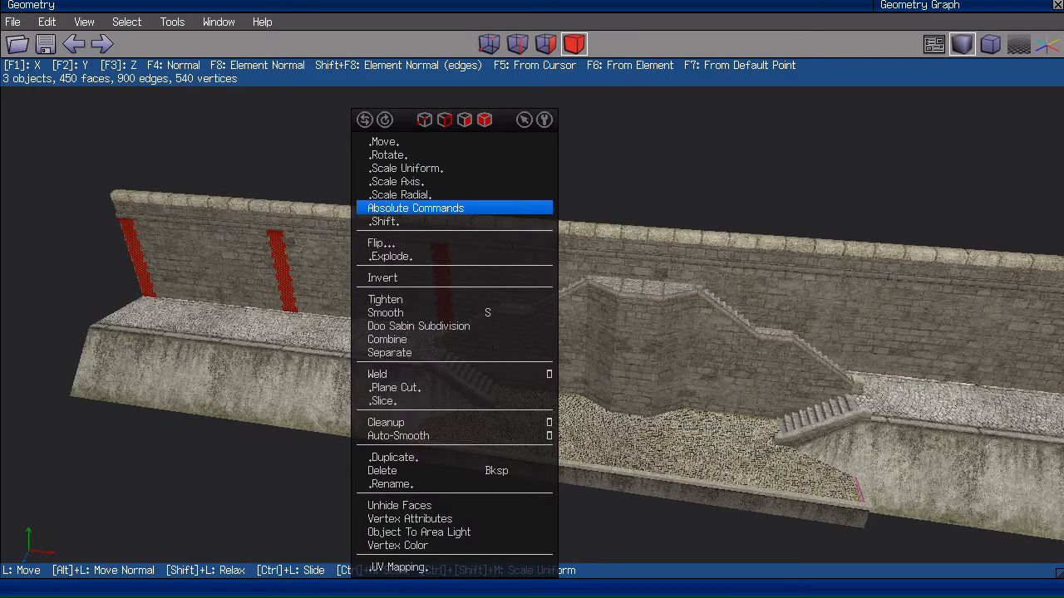
{"action": "left_click", "coordinate": [416, 208]}
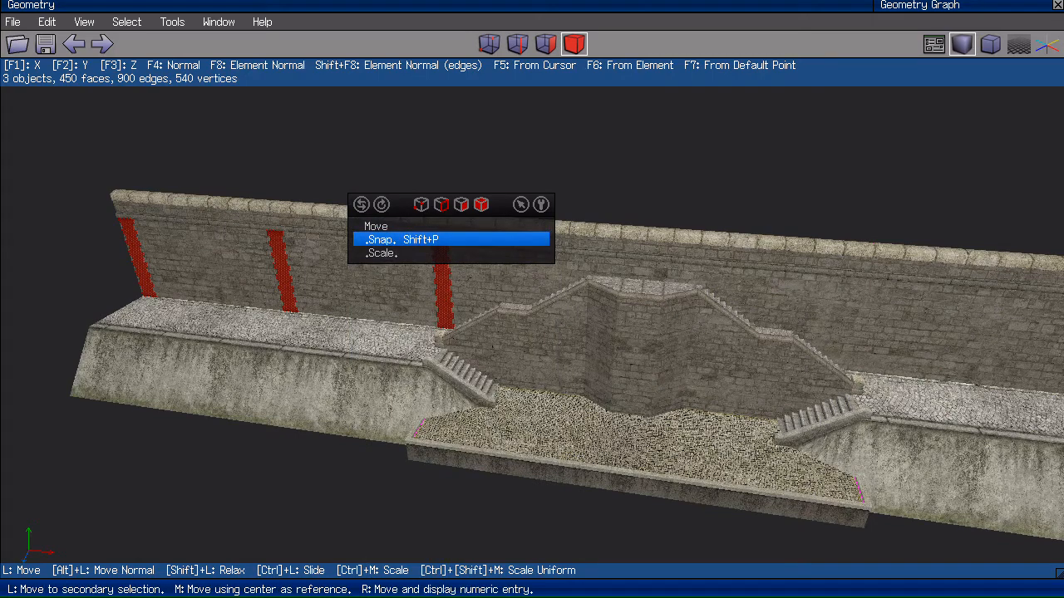
{"action": "left_click", "coordinate": [449, 240]}
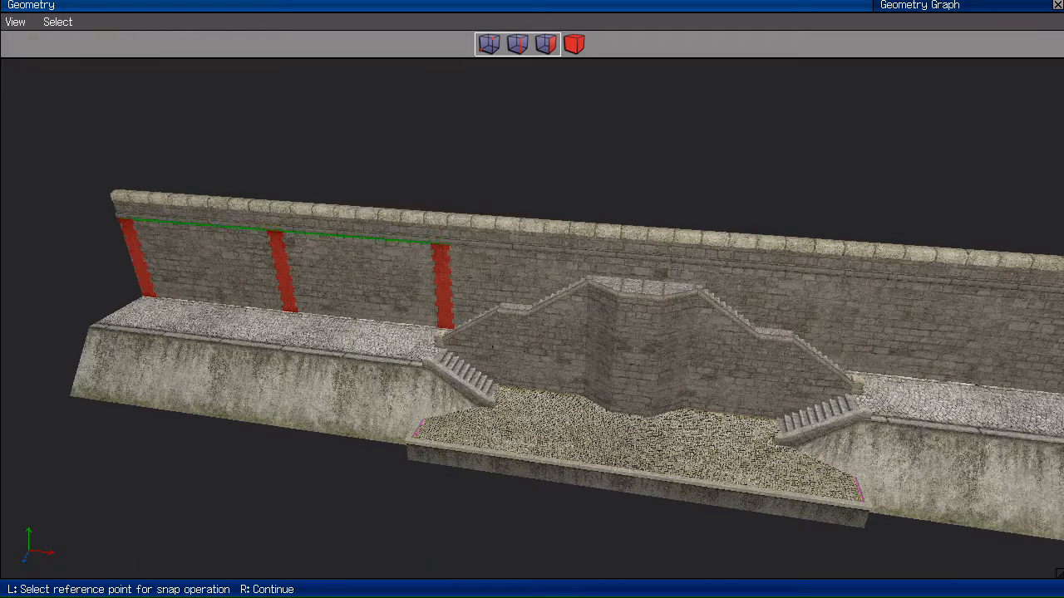
{"action": "key", "text": "a"}
{"action": "scroll", "coordinate": [533, 313], "scroll_direction": "up", "scroll_amount": 7}
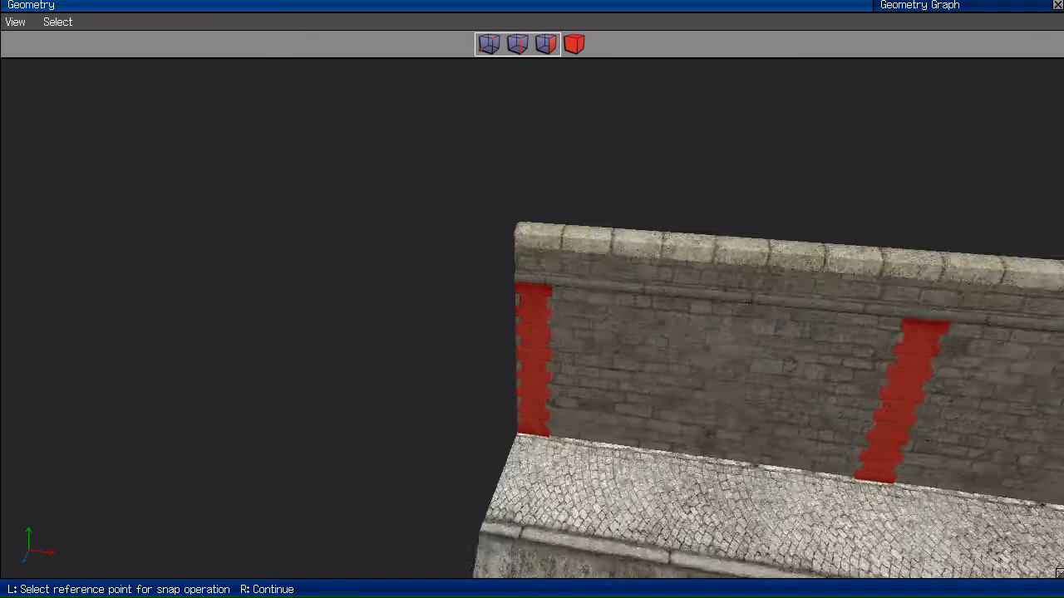
{"action": "left_click", "coordinate": [533, 313]}
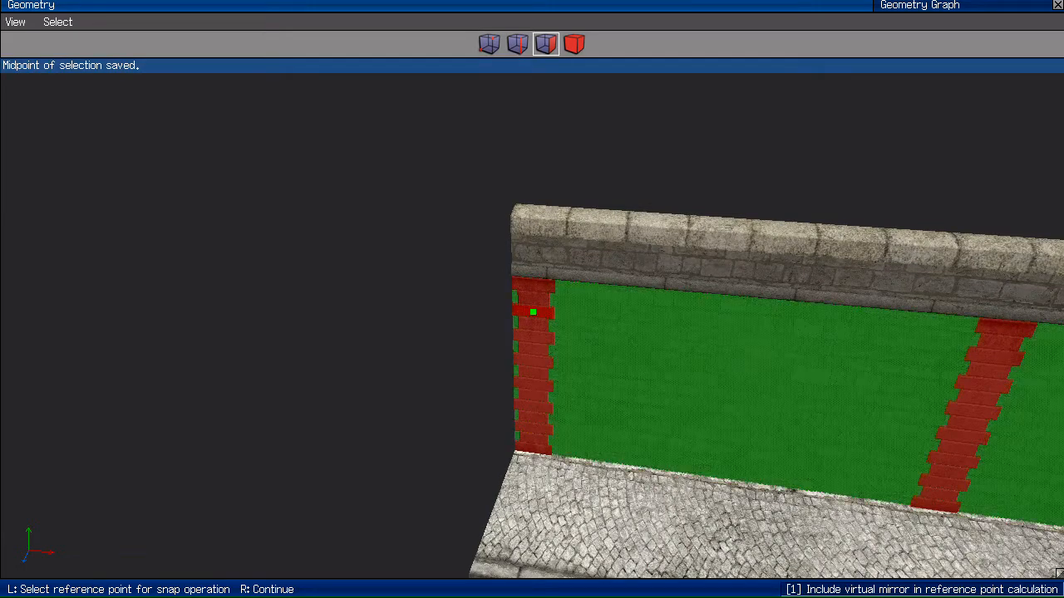
{"action": "left_click", "coordinate": [995, 357]}
{"action": "scroll", "coordinate": [748, 374], "scroll_direction": "down", "scroll_amount": 8}
{"action": "middle_click", "coordinate": [748, 374]}
{"action": "middle_click_drag", "start_coordinate": [748, 374], "coordinate": [470, 354]}
{"action": "left_click", "coordinate": [218, 202]}
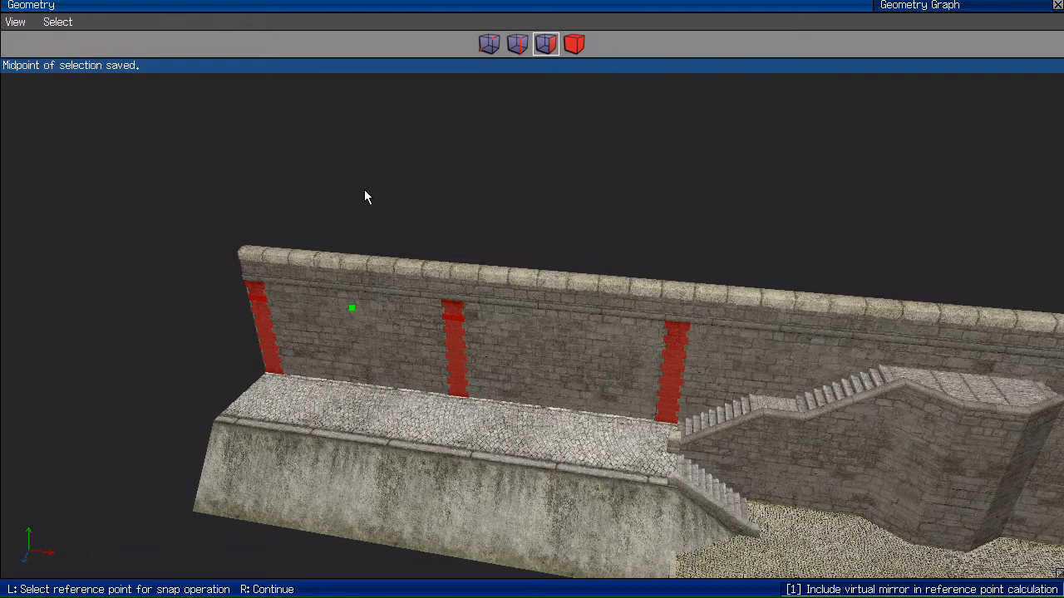
{"action": "scroll", "coordinate": [372, 191], "scroll_direction": "up", "scroll_amount": 2}
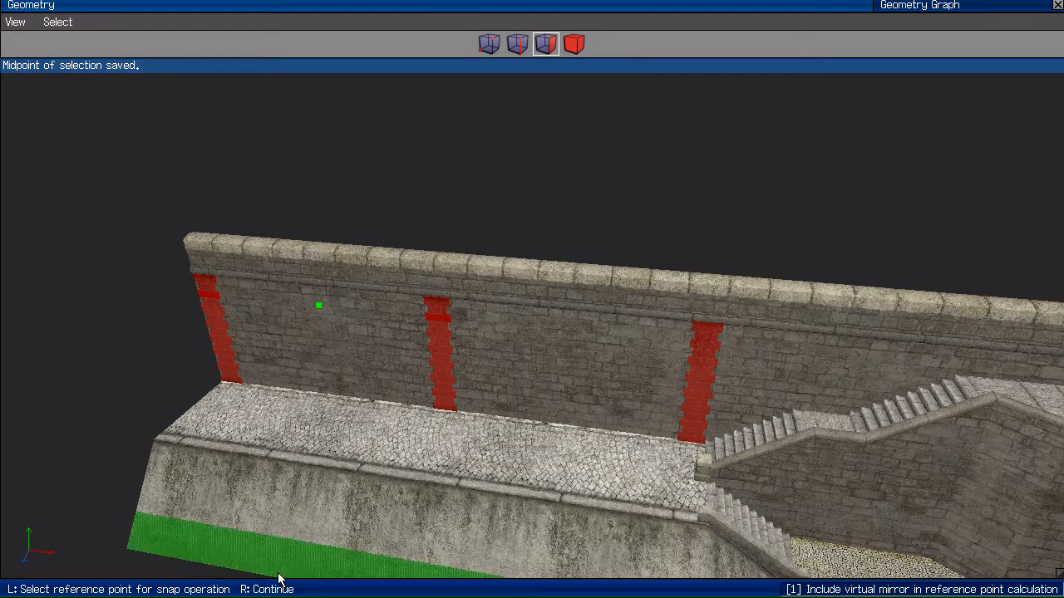
{"action": "right_click", "coordinate": [90, 353]}
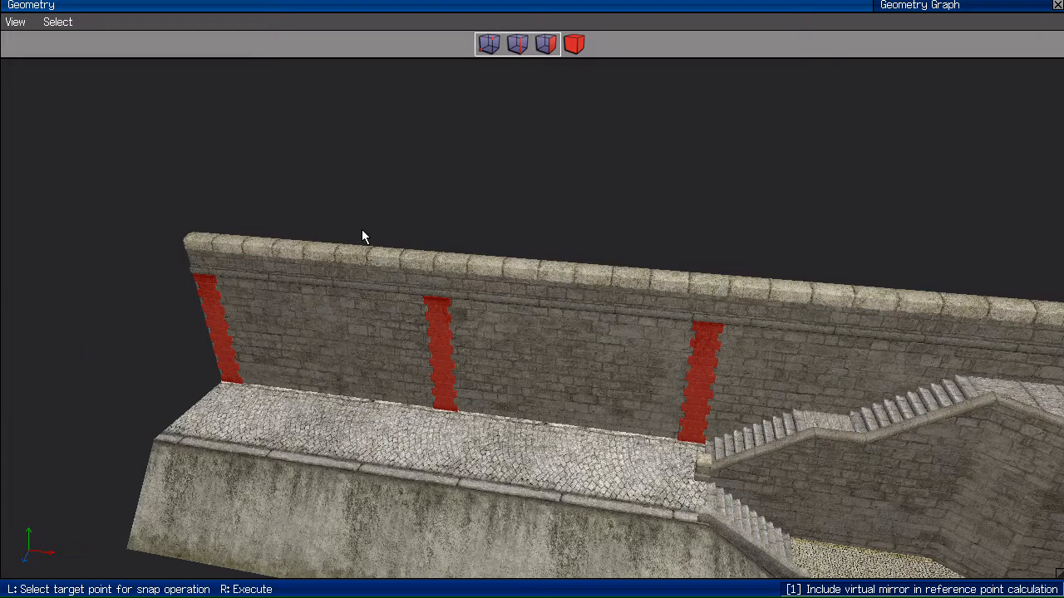
Step: Snap the strips to the midpoint of the original wall section's face at X 0.0, with Y and Z locked
{"action": "left_click", "coordinate": [526, 353]}
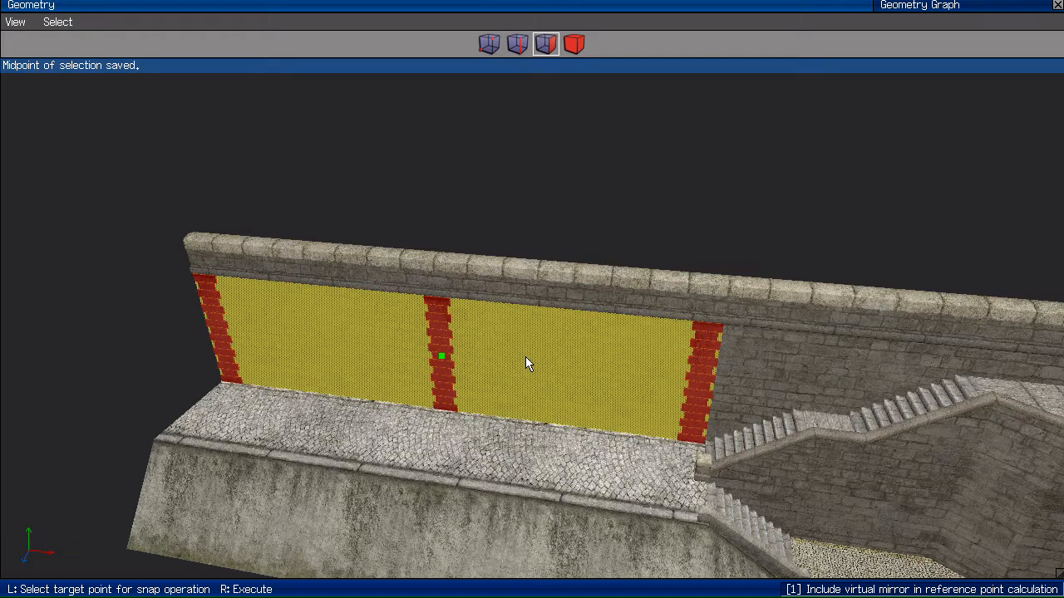
{"action": "right_click", "coordinate": [557, 119]}
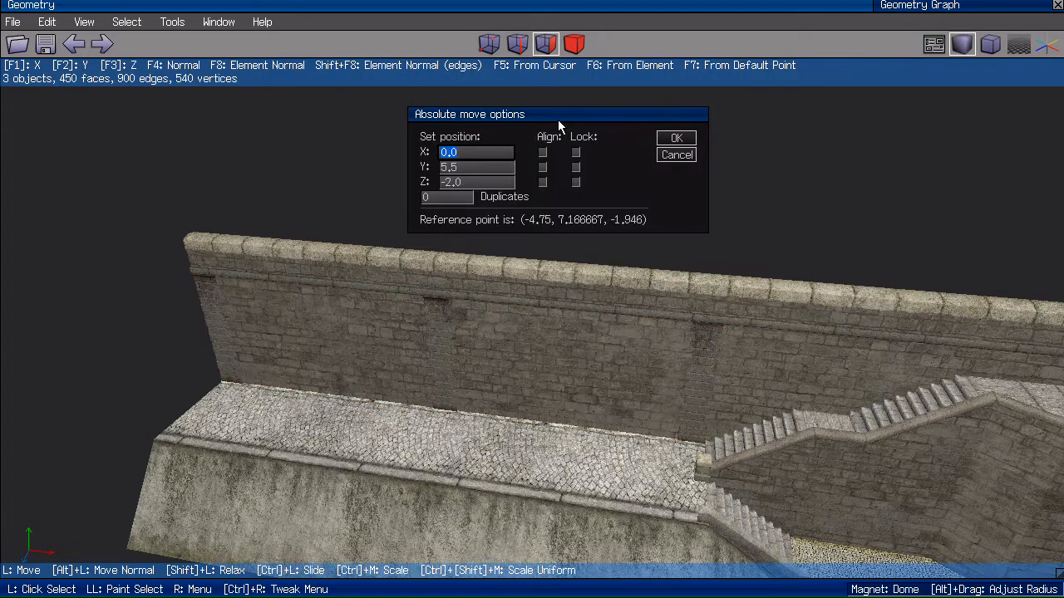
{"action": "left_click", "coordinate": [575, 167]}
{"action": "left_click", "coordinate": [575, 181]}
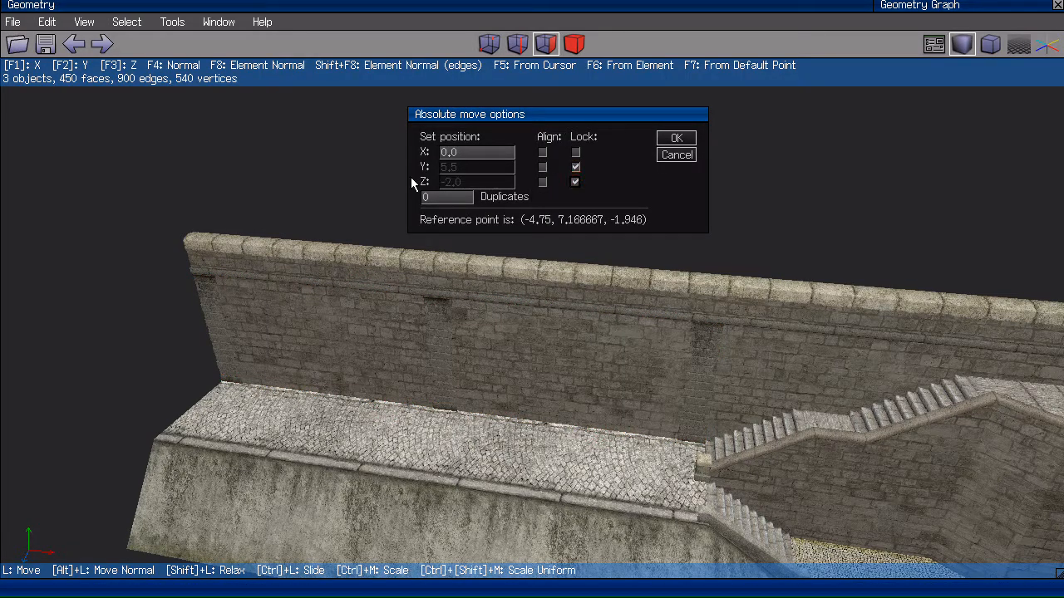
{"action": "left_click", "coordinate": [677, 138]}
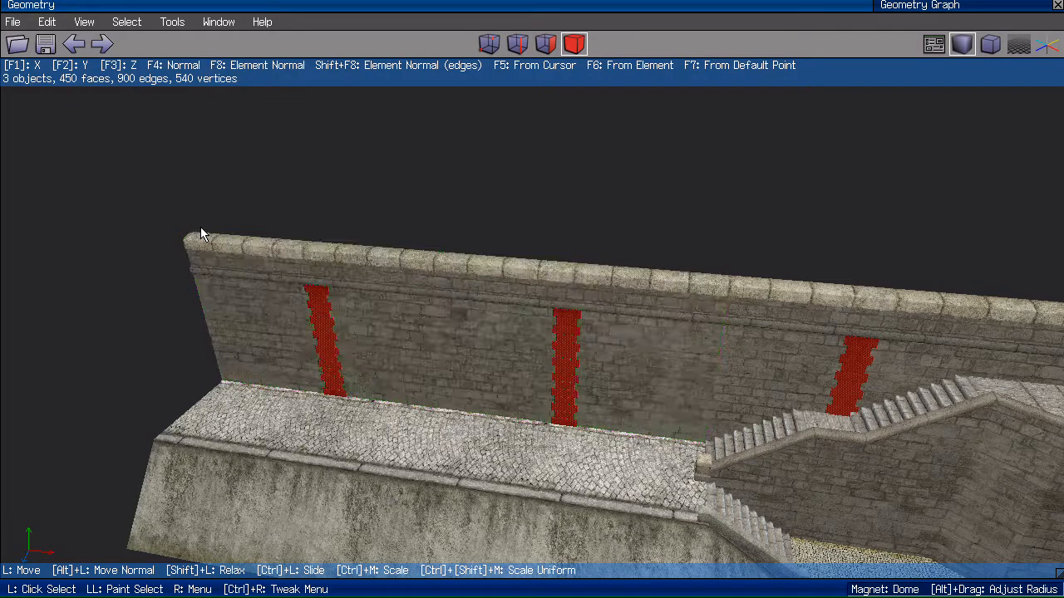
Step: Move only the third reinforcement strip, mur_renfort3, slightly along X toward the other two strips, and clear the selection
{"action": "scroll", "coordinate": [711, 174], "scroll_direction": "down", "scroll_amount": 3}
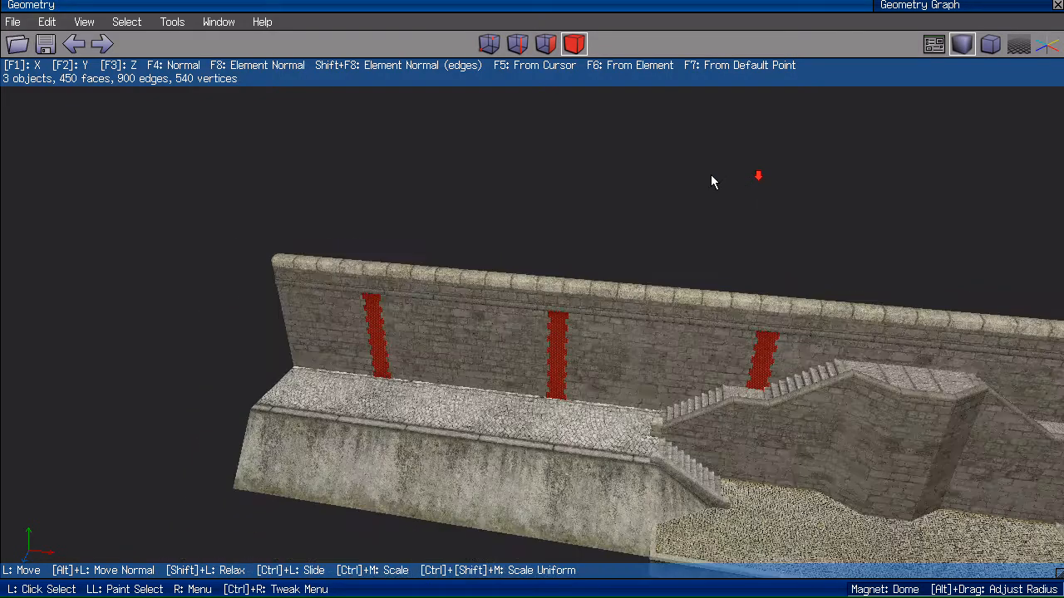
{"action": "middle_click", "coordinate": [673, 161]}
{"action": "left_click", "coordinate": [563, 184]}
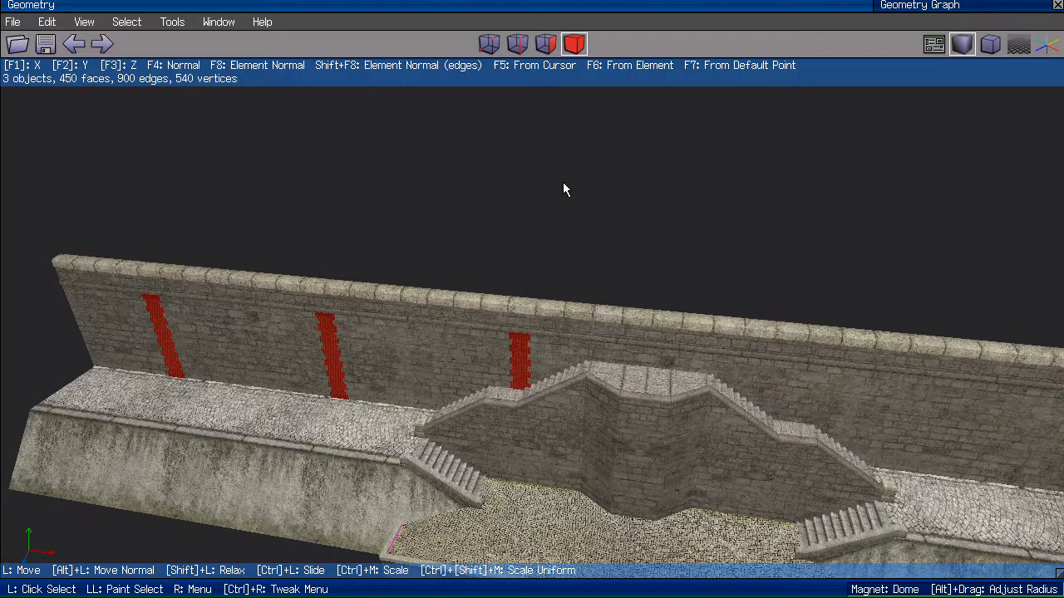
{"action": "left_click", "coordinate": [456, 220]}
{"action": "scroll", "coordinate": [466, 191], "scroll_direction": "up", "scroll_amount": 3}
{"action": "left_click", "coordinate": [514, 365]}
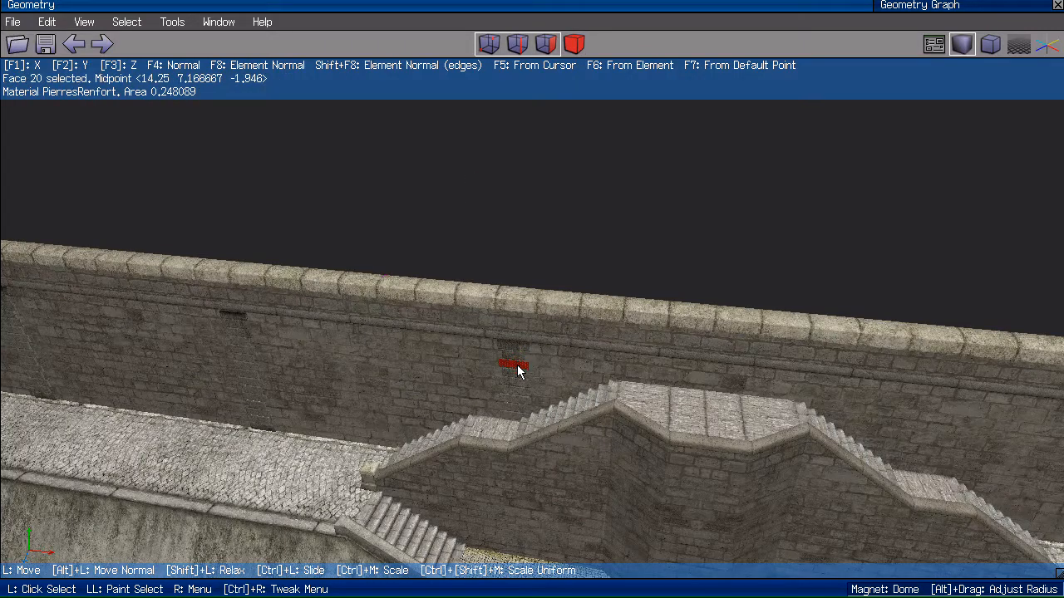
{"action": "key", "text": "b"}
{"action": "scroll", "coordinate": [514, 370], "scroll_direction": "up", "scroll_amount": 2}
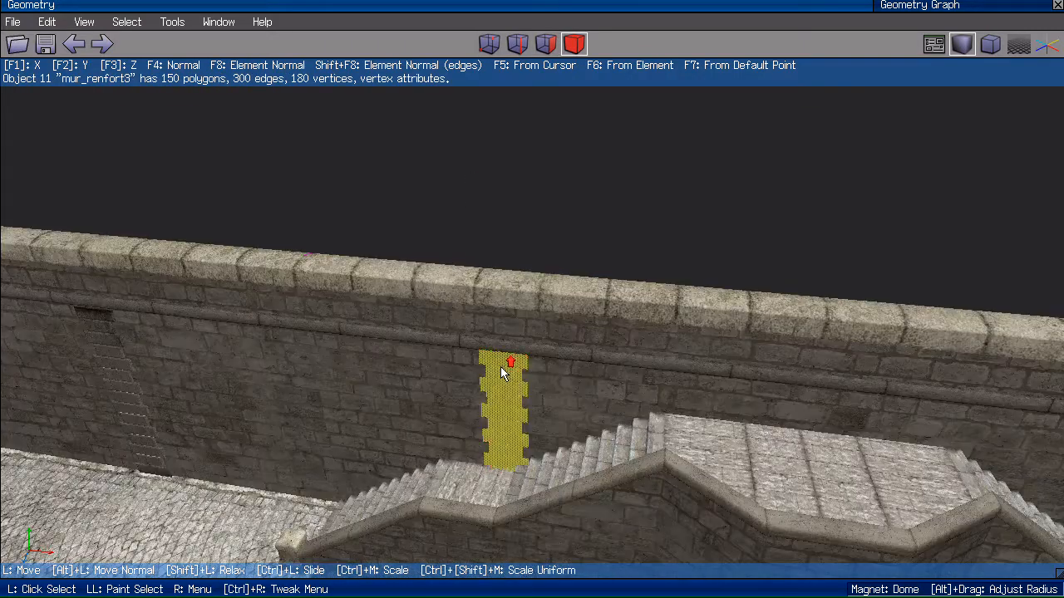
{"action": "left_click_drag", "start_coordinate": [504, 401], "coordinate": [479, 390]}
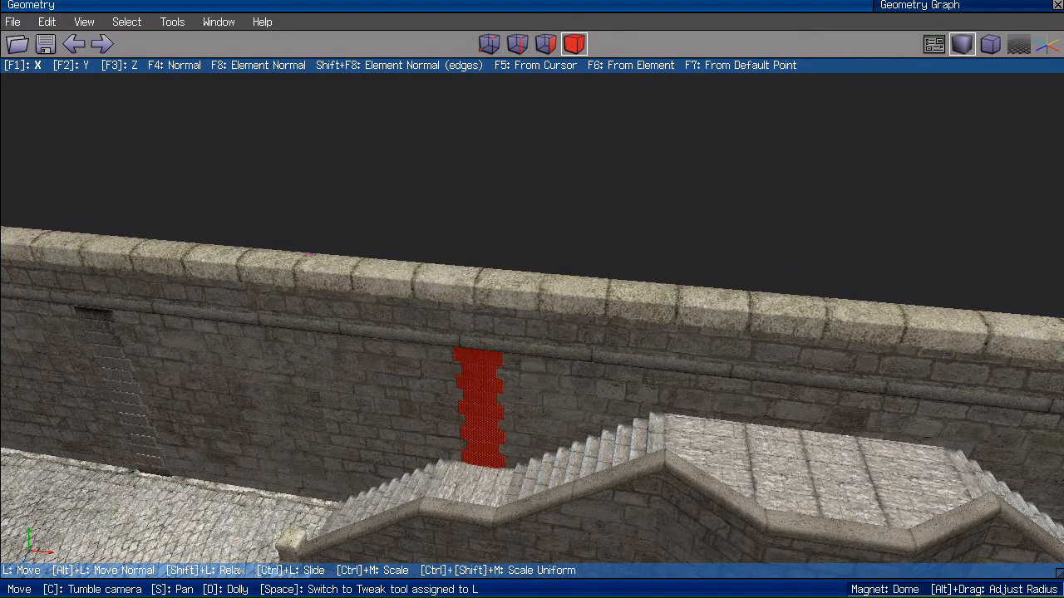
{"action": "scroll", "coordinate": [518, 202], "scroll_direction": "down", "scroll_amount": 2}
{"action": "key", "text": "space"}
{"action": "scroll", "coordinate": [503, 189], "scroll_direction": "down", "scroll_amount": 2}
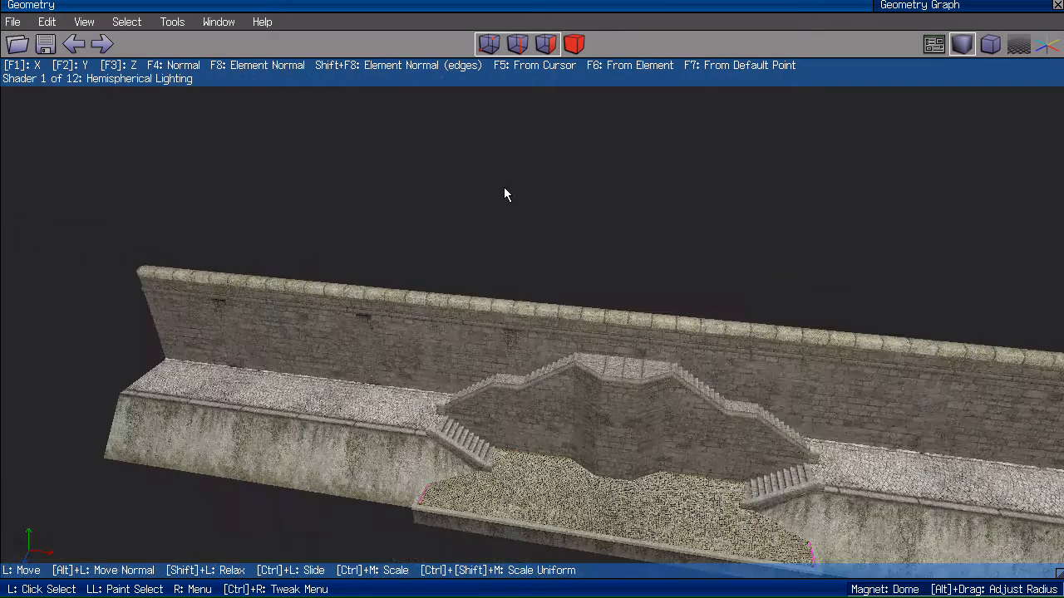
Step: Select the first reinforcement strip, mur_renfort2, as a whole object and extend the selection to all similar strips
{"action": "middle_click", "coordinate": [497, 191]}
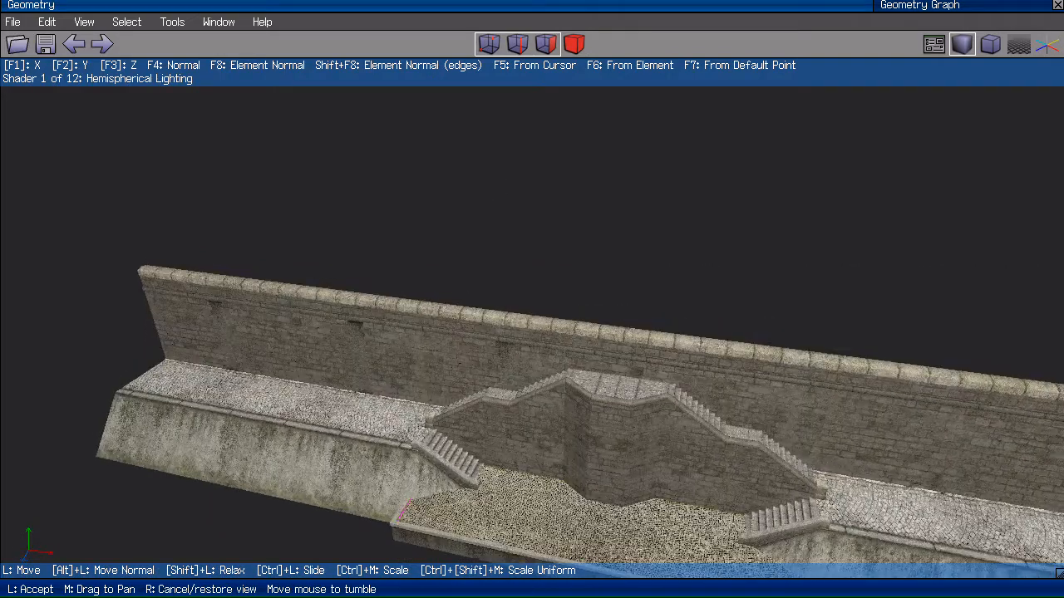
{"action": "left_click", "coordinate": [496, 174]}
{"action": "left_click", "coordinate": [221, 325]}
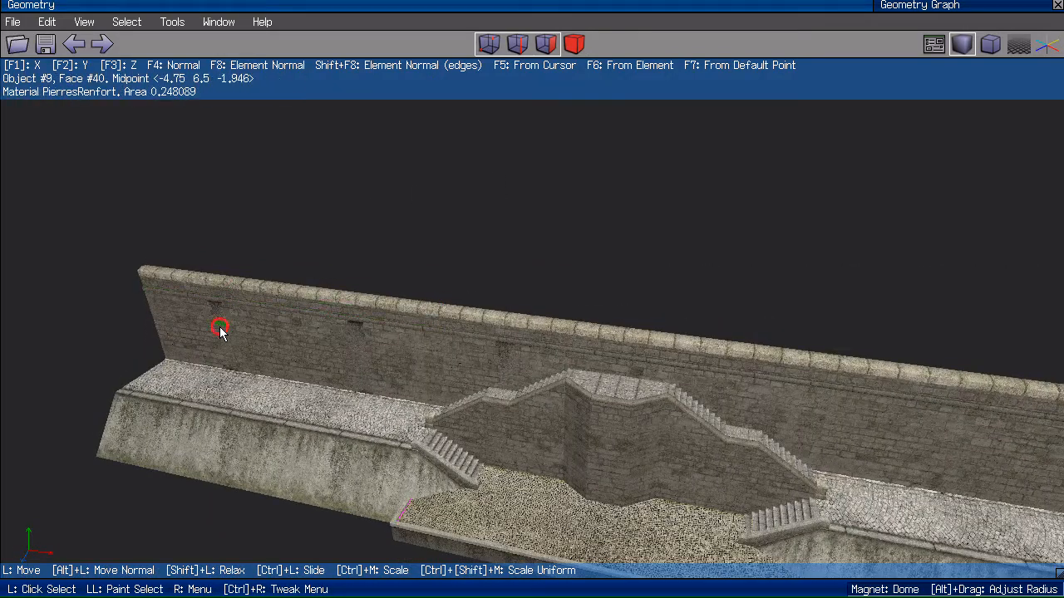
{"action": "key", "text": "b"}
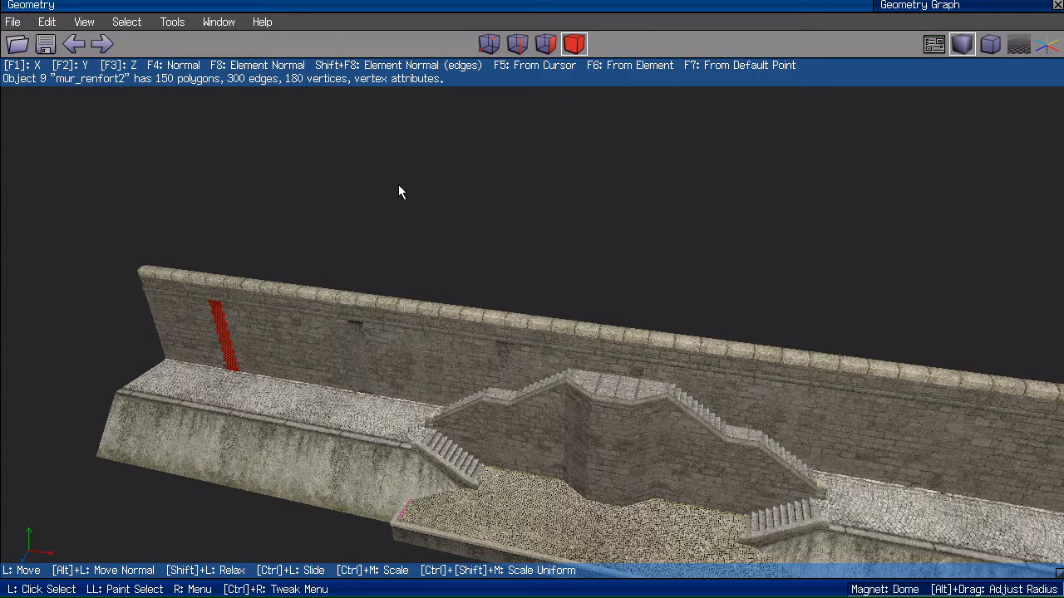
{"action": "key", "text": "i"}
{"action": "middle_click", "coordinate": [441, 175]}
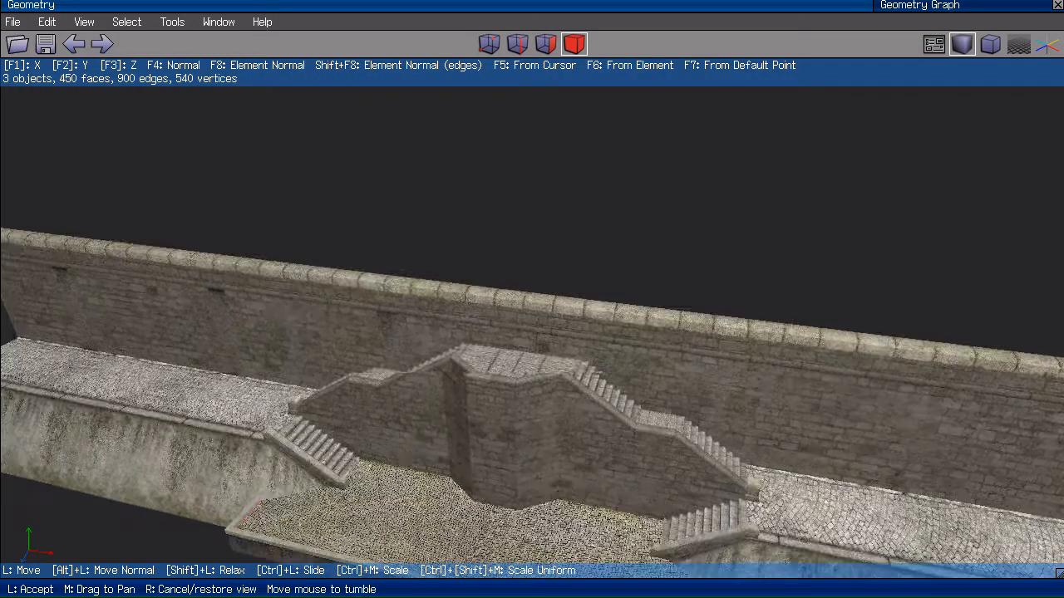
{"action": "left_click", "coordinate": [369, 135]}
Step: Start another absolute snap with its reference point midway between matching upper stones of the first two strips
{"action": "right_click", "coordinate": [368, 135]}
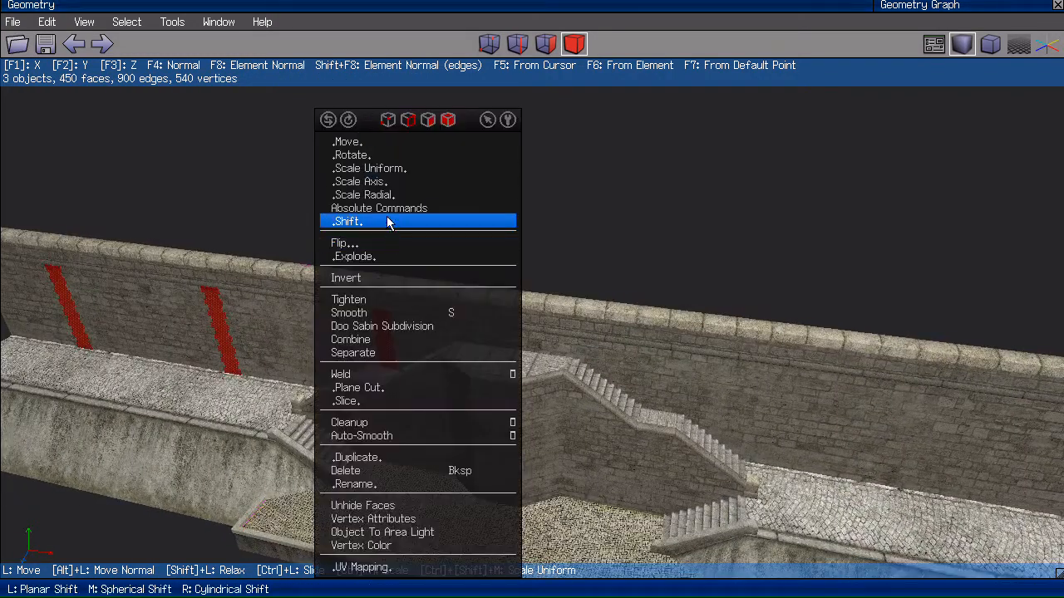
{"action": "left_click", "coordinate": [390, 207]}
{"action": "left_click", "coordinate": [401, 241]}
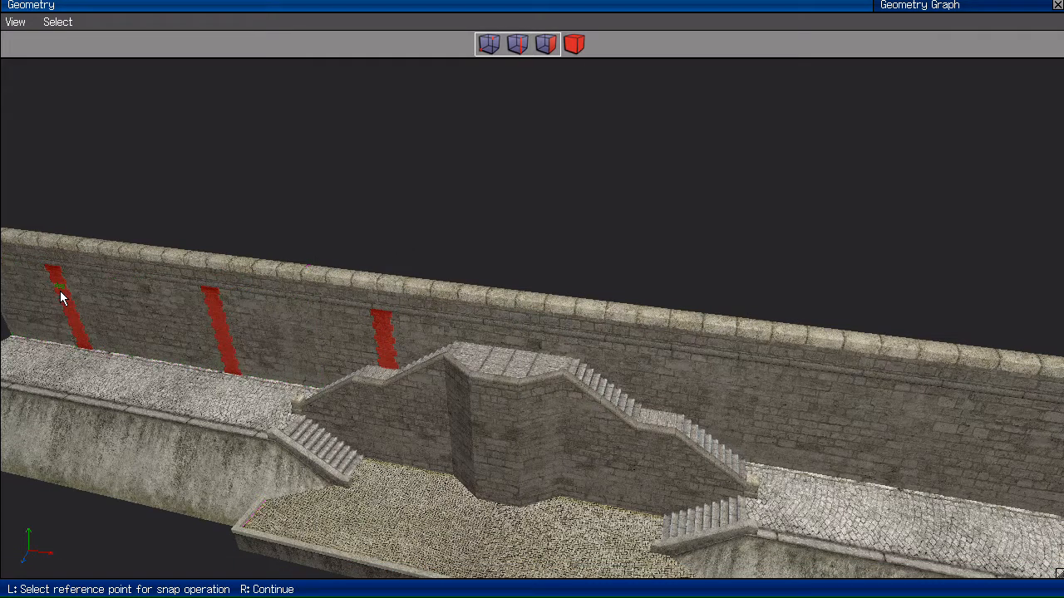
{"action": "key", "text": "a"}
{"action": "scroll", "coordinate": [229, 290], "scroll_direction": "up", "scroll_amount": 4}
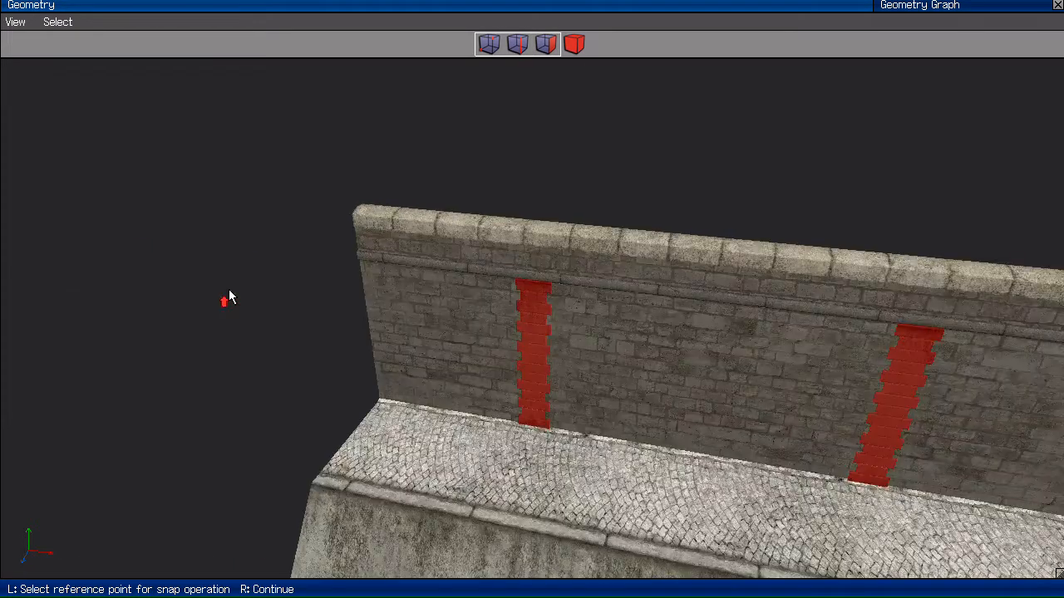
{"action": "left_click", "coordinate": [537, 308]}
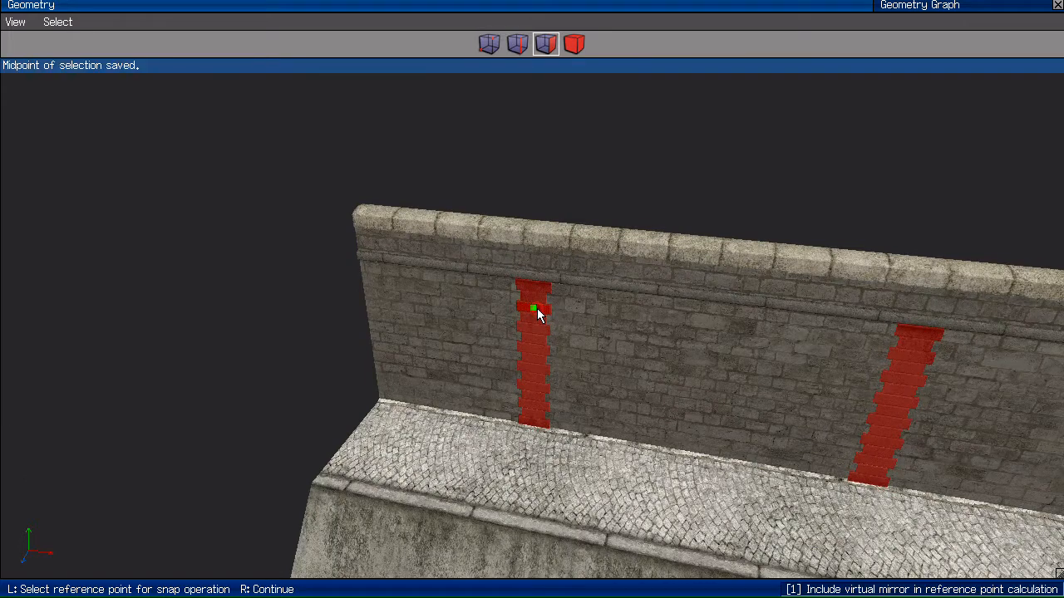
{"action": "left_click", "coordinate": [914, 359]}
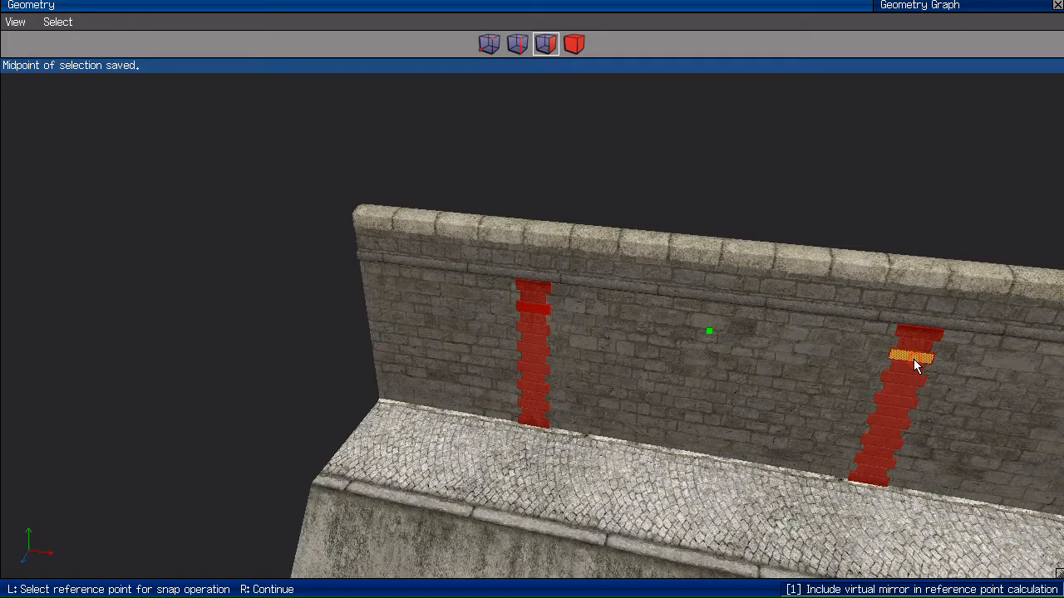
{"action": "right_click", "coordinate": [706, 169]}
Step: Set the snap target to the midpoint of the last wall section's face, behind the mirrored quay
{"action": "scroll", "coordinate": [703, 169], "scroll_direction": "down", "scroll_amount": 9}
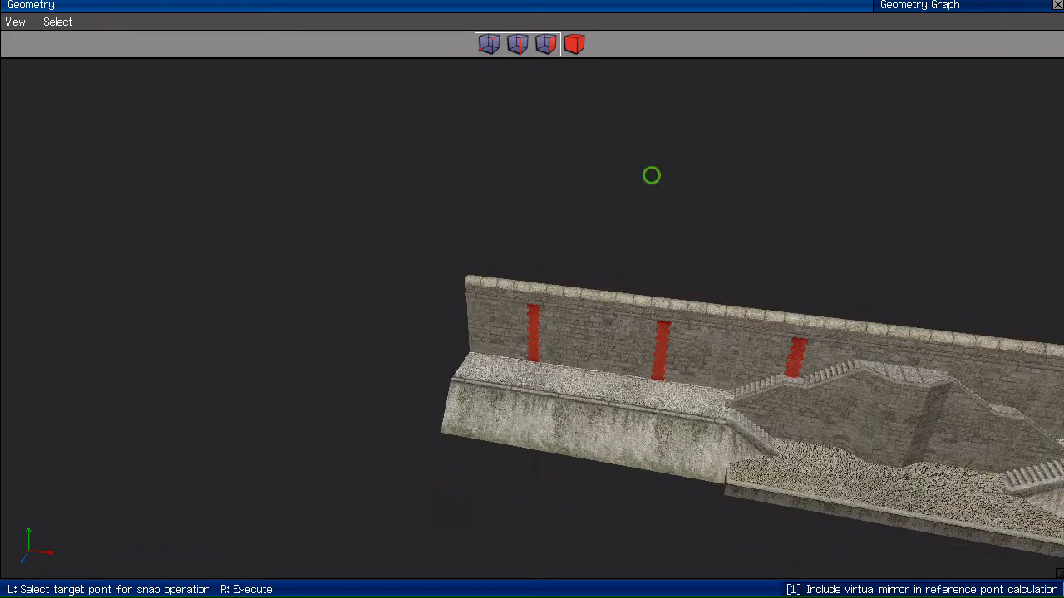
{"action": "middle_click_drag", "start_coordinate": [651, 174], "coordinate": [175, 174]}
{"action": "left_click", "coordinate": [615, 294]}
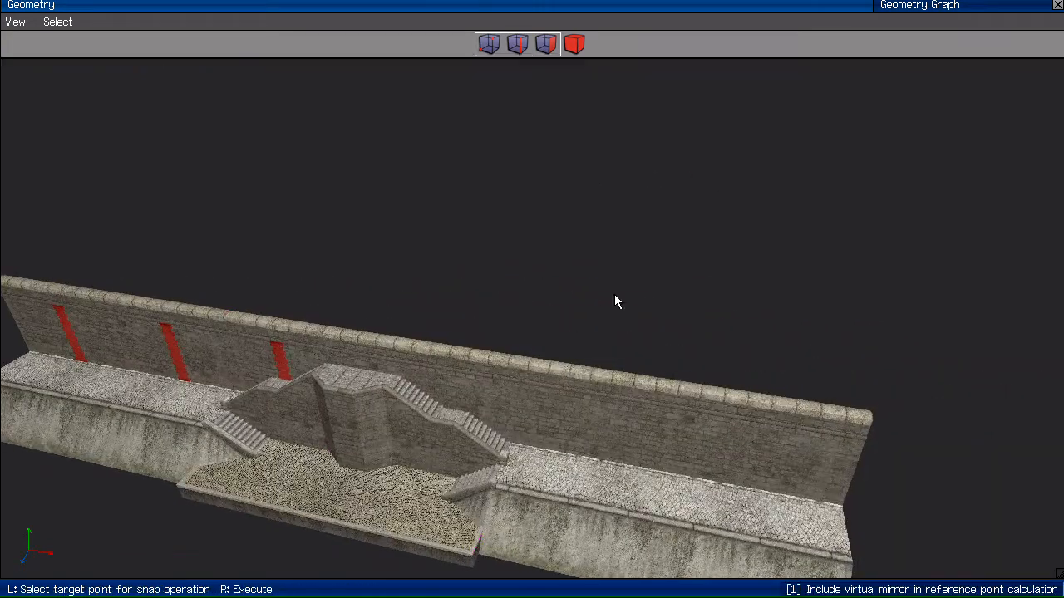
{"action": "left_click", "coordinate": [682, 435]}
{"action": "right_click", "coordinate": [702, 264]}
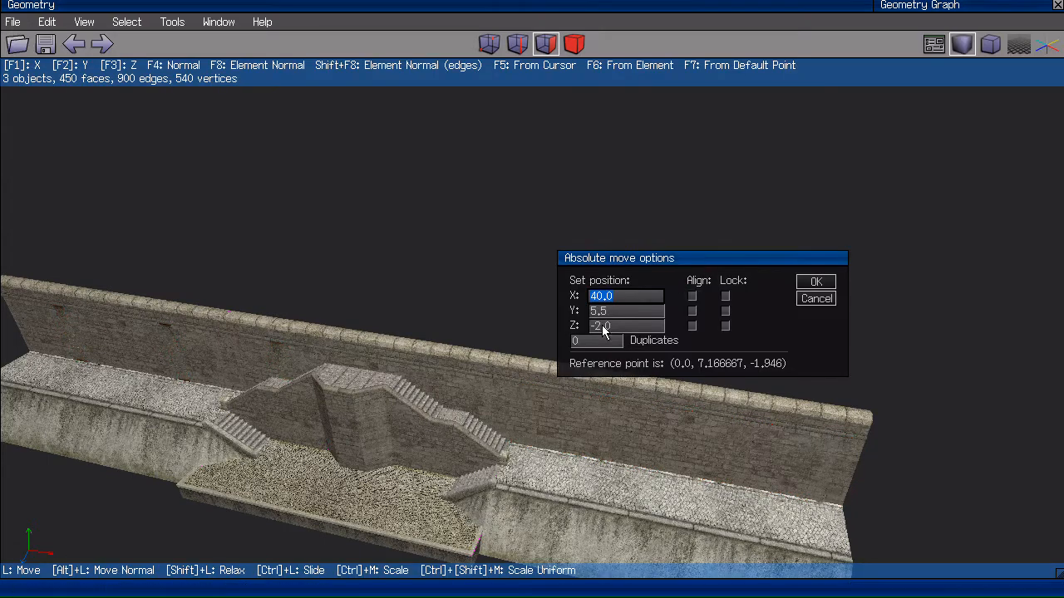
Step: Lock Y and Z and create 3 duplicates of the strips with the target X position at 40.0
{"action": "left_click", "coordinate": [724, 311]}
{"action": "left_click", "coordinate": [724, 326]}
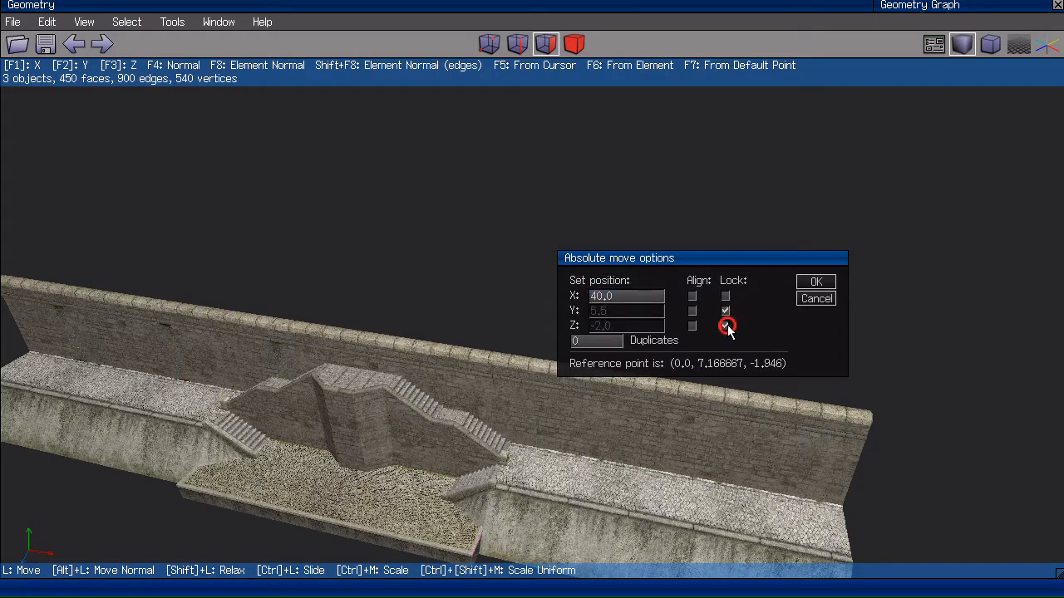
{"action": "left_click", "coordinate": [598, 342]}
{"action": "type", "text": "3"}
{"action": "key", "text": "Return"}
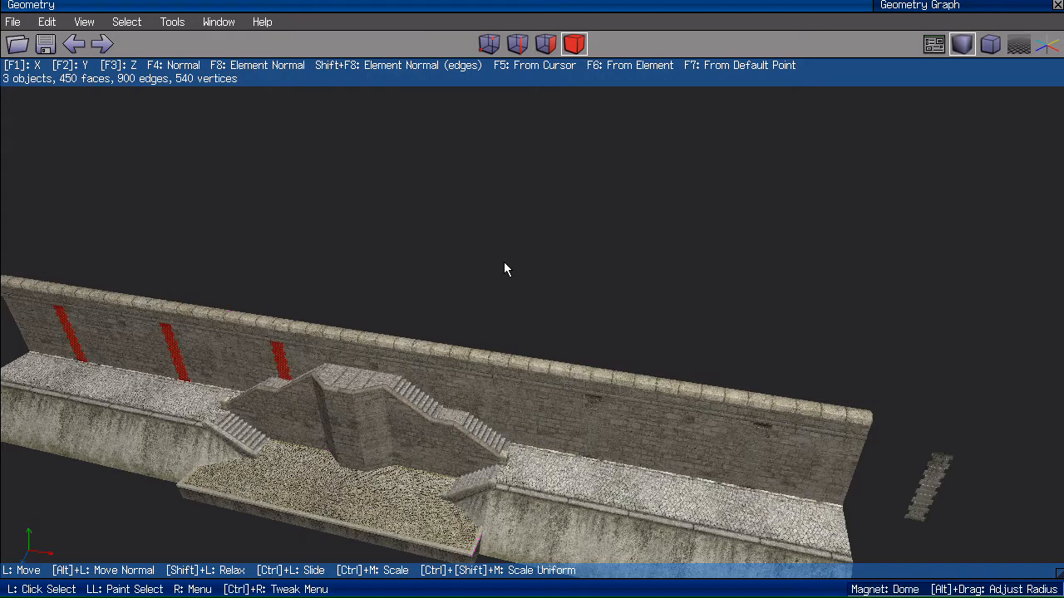
{"action": "middle_click", "coordinate": [541, 187]}
{"action": "left_click", "coordinate": [533, 297]}
{"action": "key", "text": "w"}
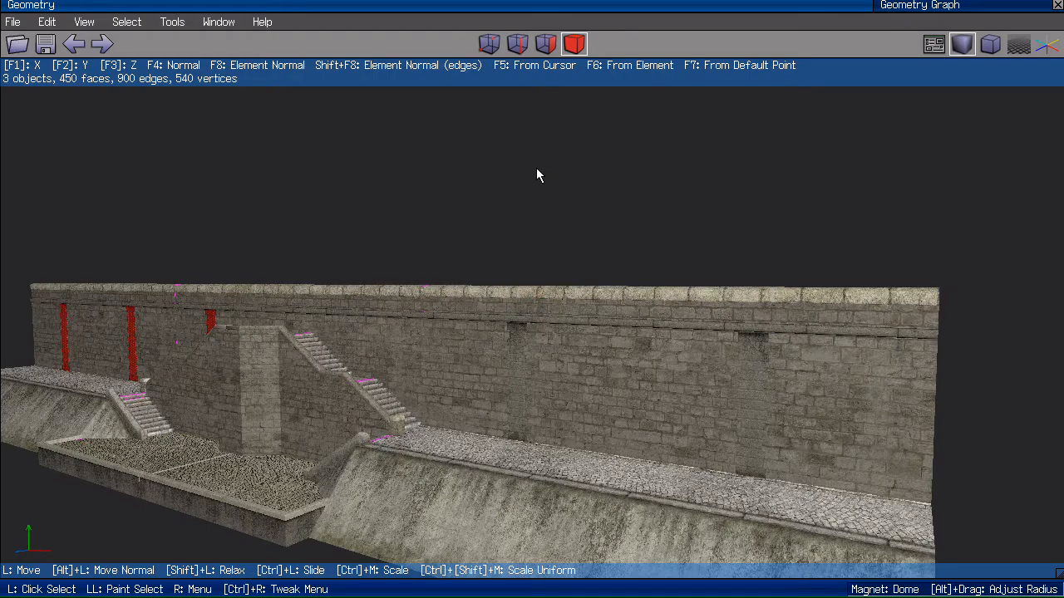
Step: Show the wireframe edges and select the stray reinforcement strip standing beyond the wall's end as a whole object
{"action": "key", "text": "space"}
{"action": "key", "text": "w"}
{"action": "middle_click", "coordinate": [537, 168]}
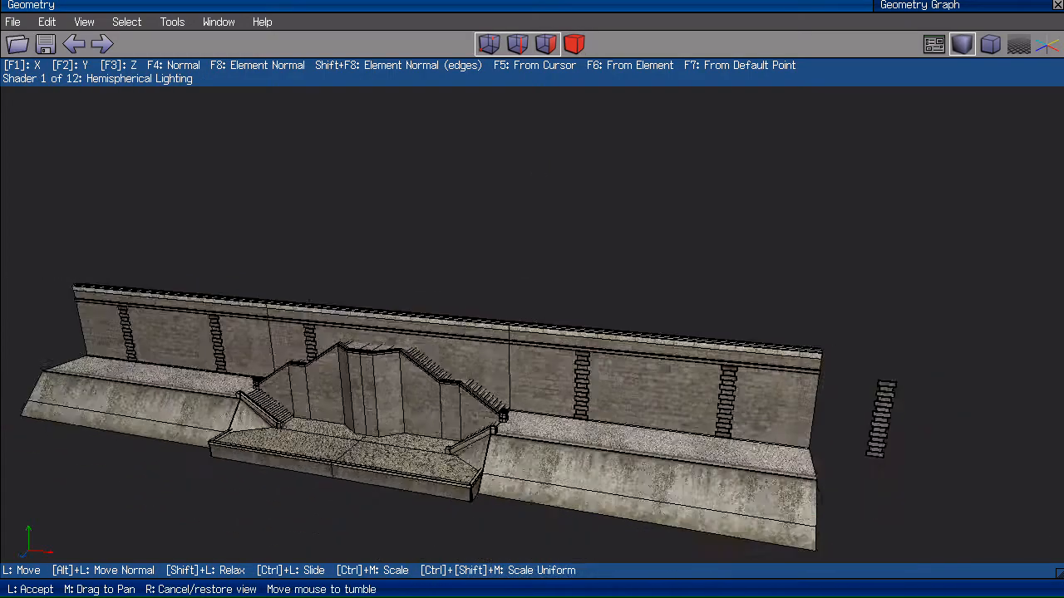
{"action": "left_click", "coordinate": [533, 297]}
{"action": "left_click_drag", "start_coordinate": [799, 329], "coordinate": [900, 474]}
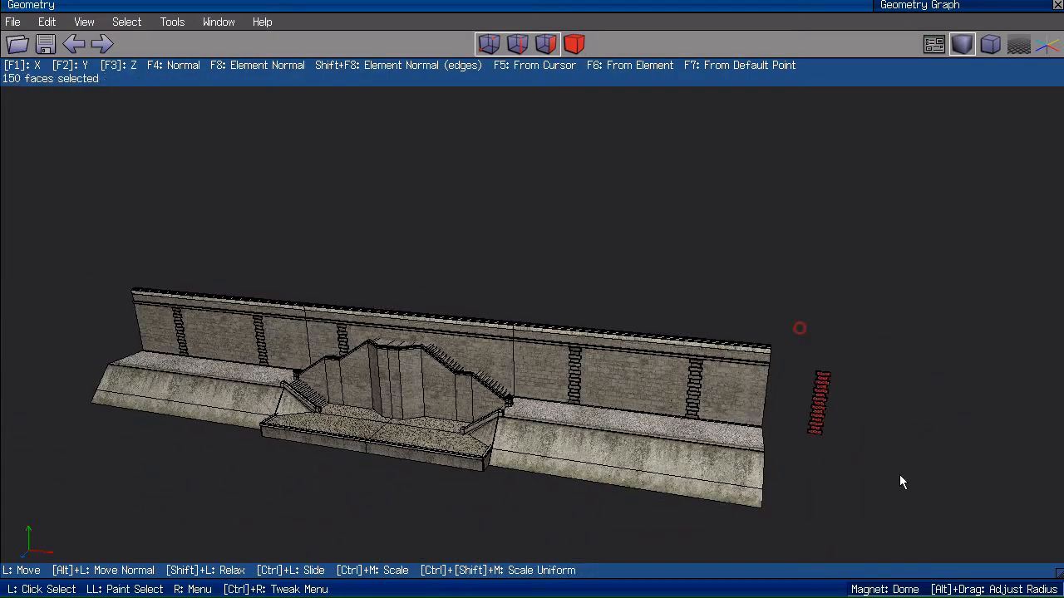
{"action": "key", "text": "b"}
{"action": "scroll", "coordinate": [783, 208], "scroll_direction": "up", "scroll_amount": 2}
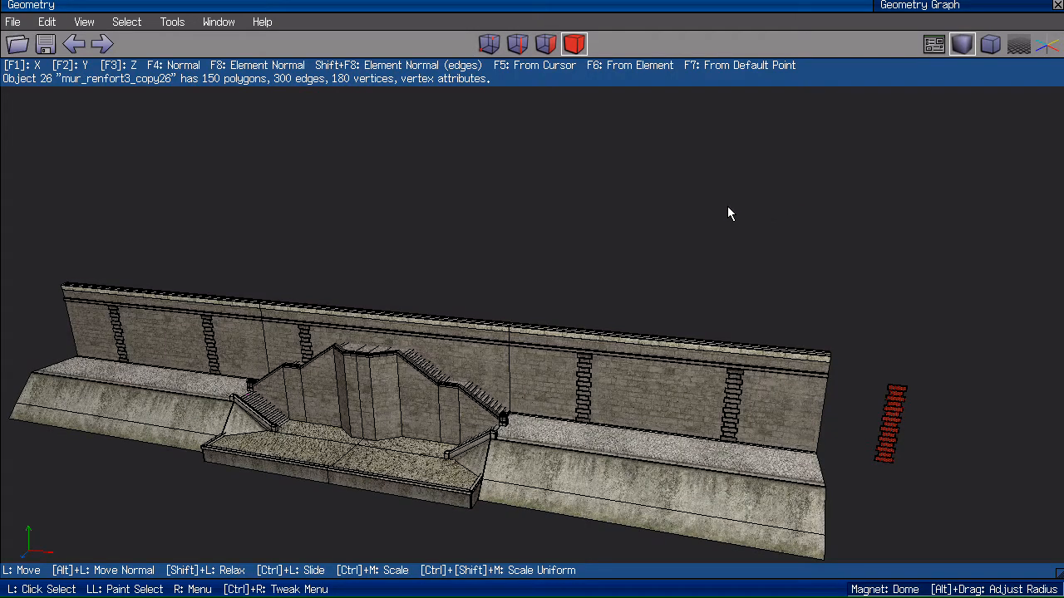
Step: Move the stray strip into the empty spot on the middle wall section, behind the mirrored flight of stairs, and clear the selection
{"action": "left_click_drag", "start_coordinate": [890, 423], "coordinate": [461, 379]}
{"action": "scroll", "coordinate": [459, 365], "scroll_direction": "up", "scroll_amount": 5}
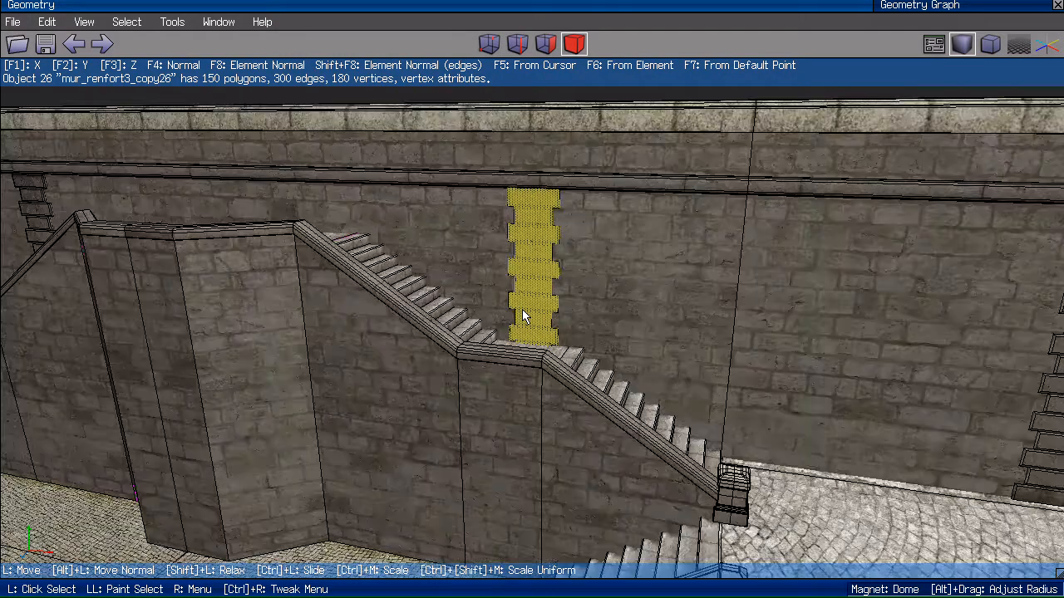
{"action": "middle_click", "coordinate": [532, 286]}
{"action": "left_click", "coordinate": [532, 286]}
{"action": "left_click_drag", "start_coordinate": [533, 291], "coordinate": [528, 290]}
{"action": "scroll", "coordinate": [534, 335], "scroll_direction": "down", "scroll_amount": 10}
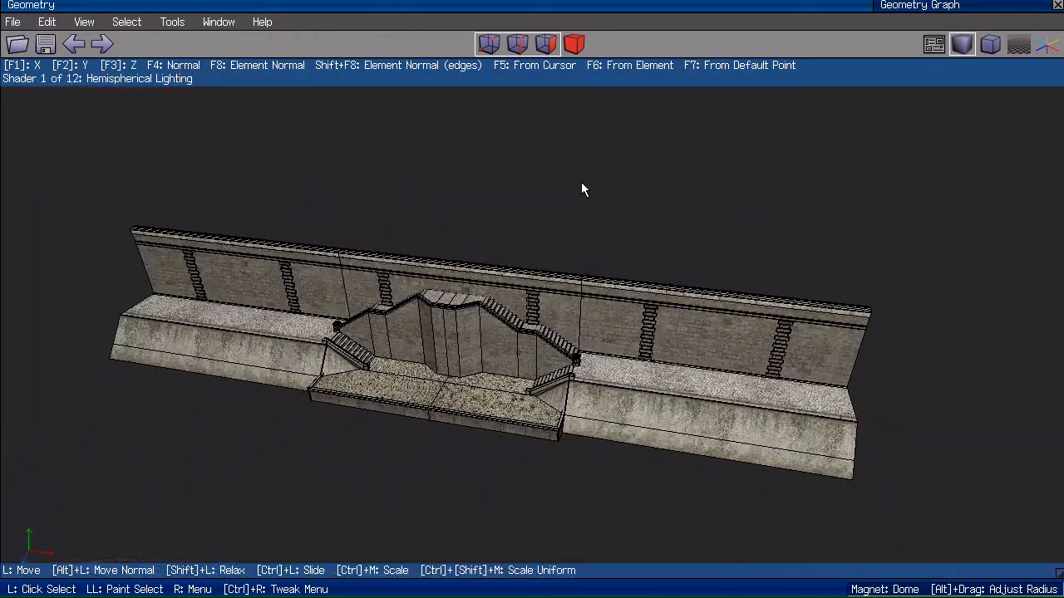
Step: Examine the strip spacing along the wall and the wall section behind the central staircase from several angles
{"action": "scroll", "coordinate": [580, 200], "scroll_direction": "down", "scroll_amount": 1}
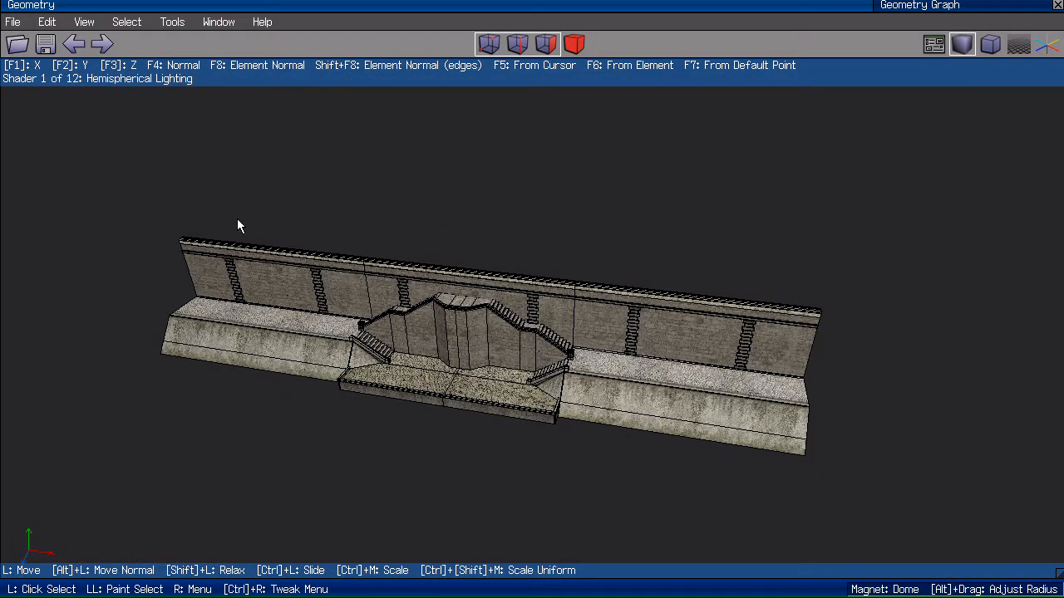
{"action": "middle_click", "coordinate": [465, 176]}
{"action": "scroll", "coordinate": [465, 176], "scroll_direction": "up", "scroll_amount": 7}
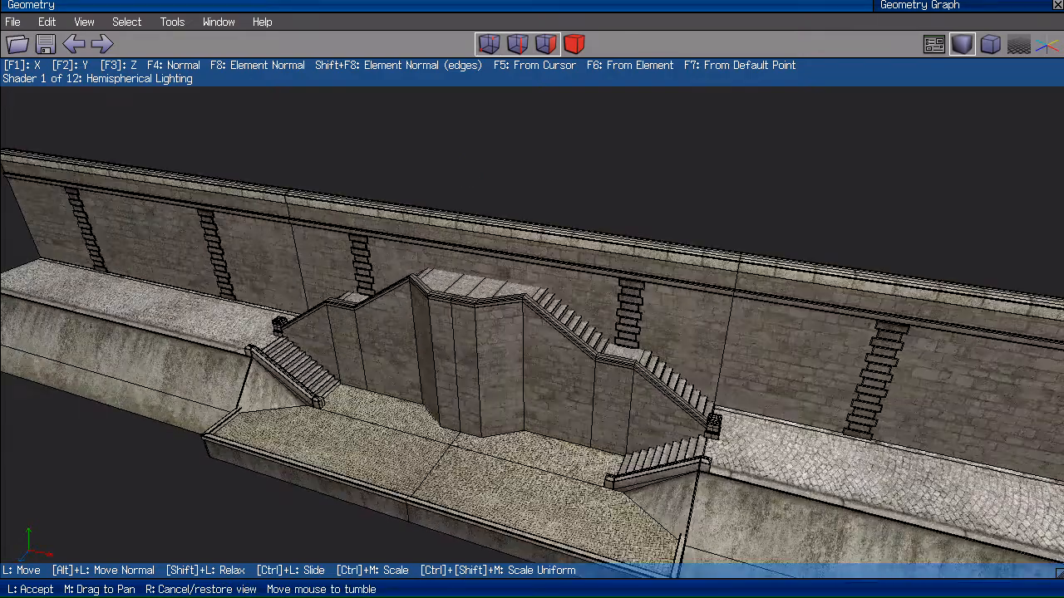
{"action": "left_click", "coordinate": [518, 133]}
{"action": "middle_click", "coordinate": [507, 131]}
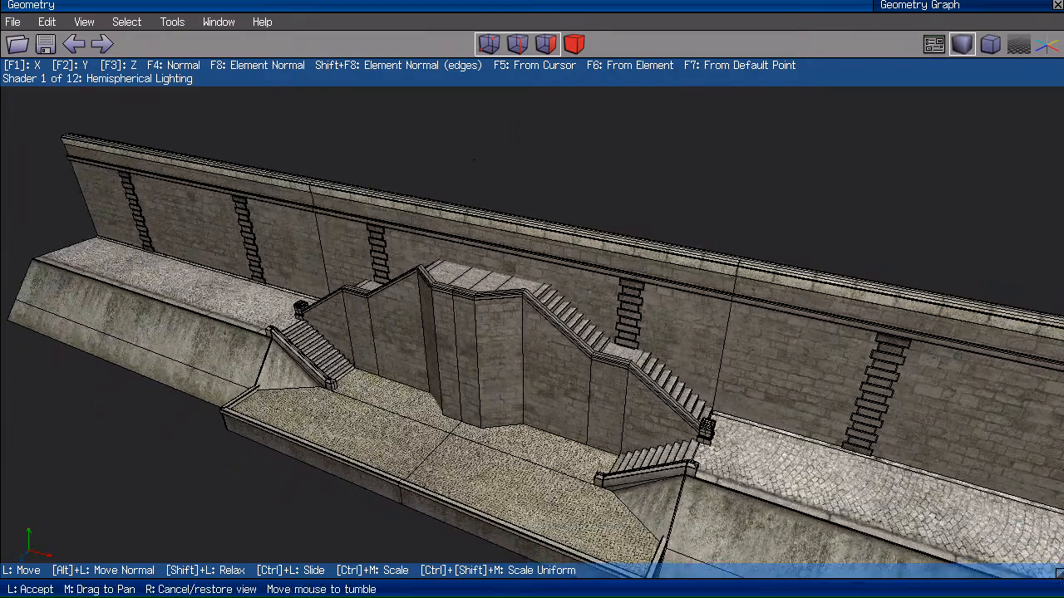
{"action": "left_click", "coordinate": [507, 130]}
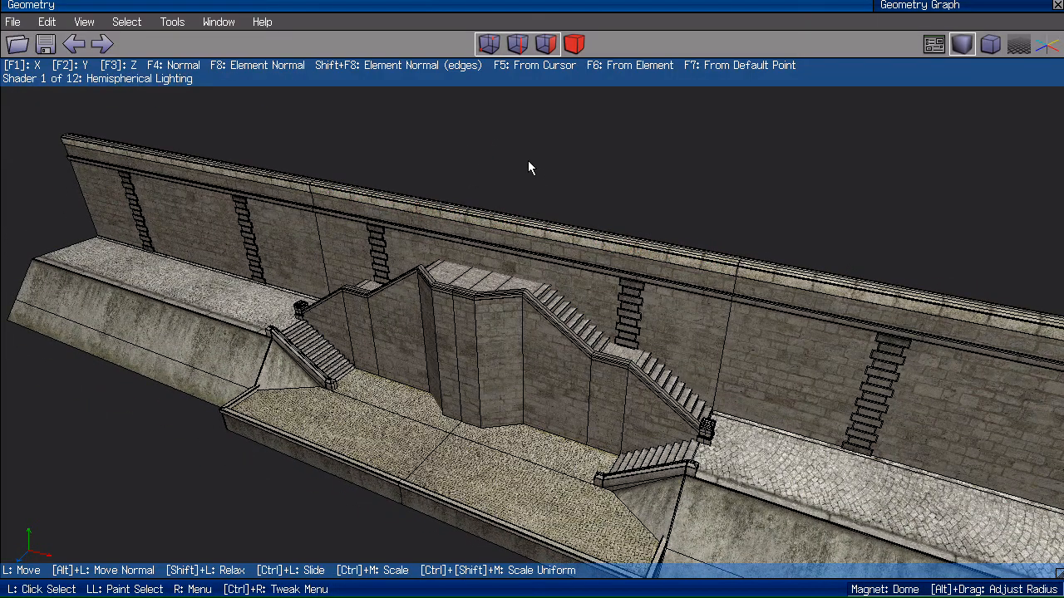
{"action": "middle_click", "coordinate": [506, 149]}
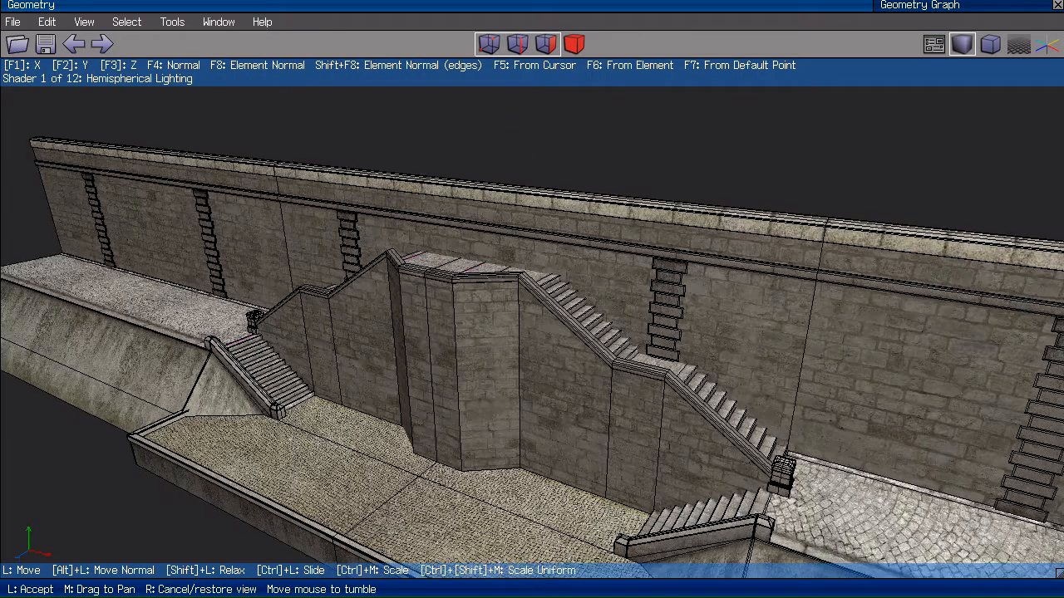
{"action": "left_click", "coordinate": [501, 138]}
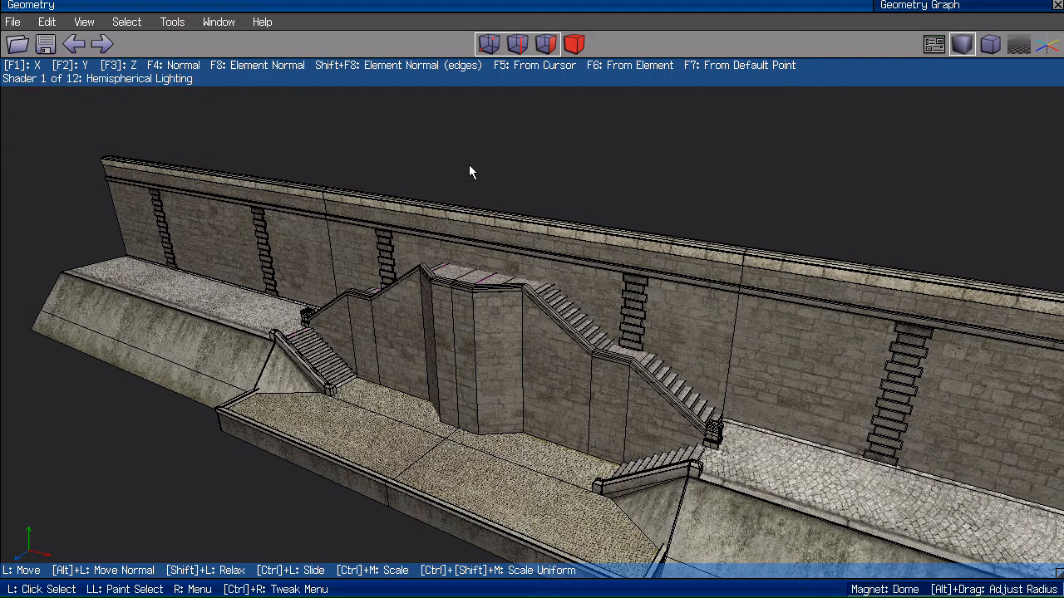
{"action": "middle_click", "coordinate": [504, 152]}
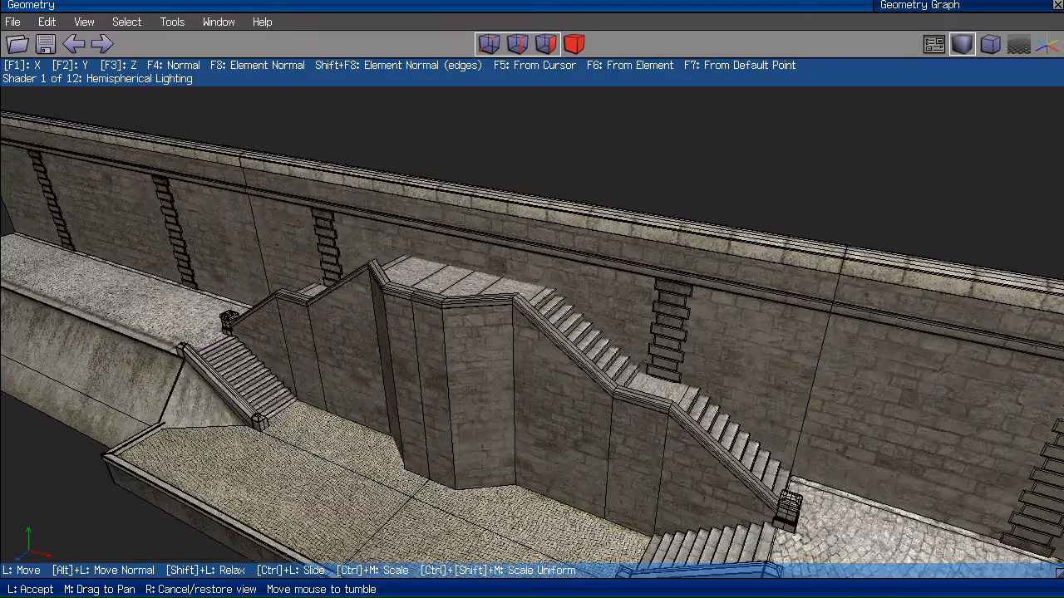
{"action": "left_click", "coordinate": [505, 159]}
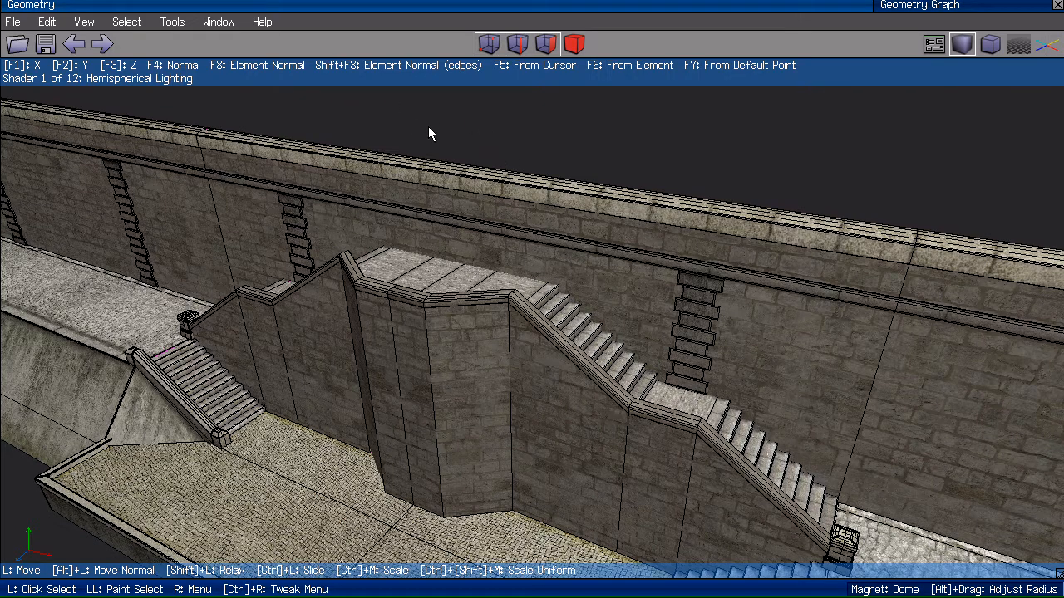
Step: Try to cut the middle wall section vertically by connecting the ring of its lengthwise edges
{"action": "key", "text": "b"}
{"action": "left_click", "coordinate": [458, 202]}
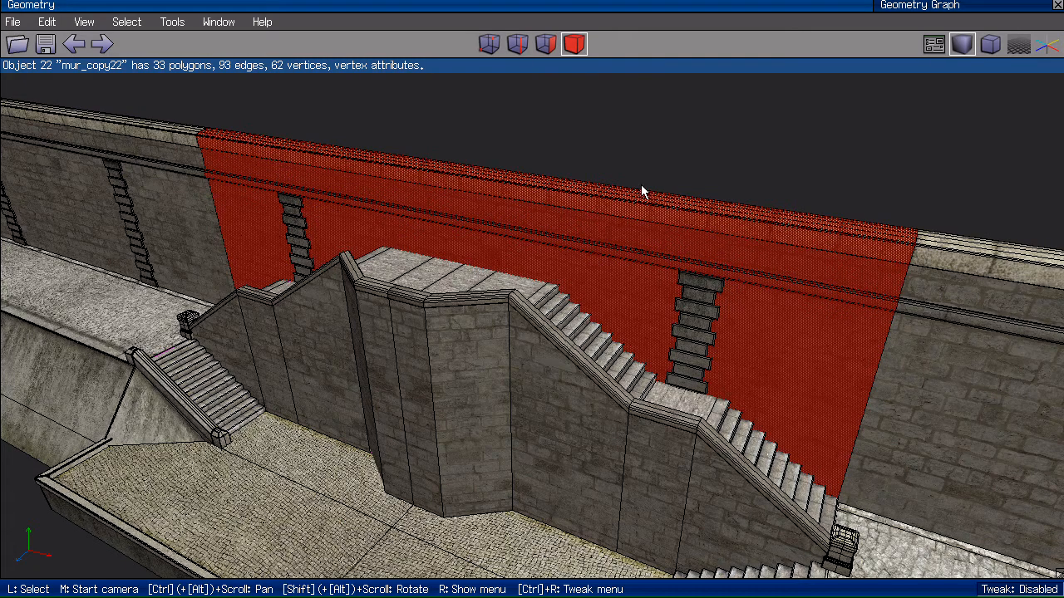
{"action": "key", "text": "space"}
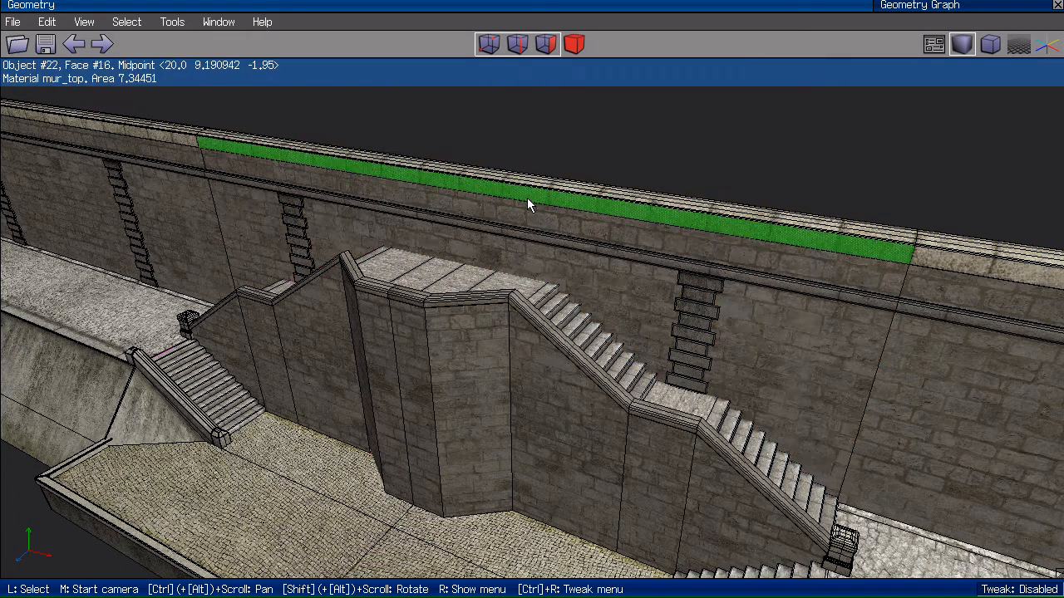
{"action": "scroll", "coordinate": [597, 151], "scroll_direction": "up", "scroll_amount": 2}
{"action": "left_click", "coordinate": [562, 168]}
{"action": "key", "text": "space"}
{"action": "key", "text": "e"}
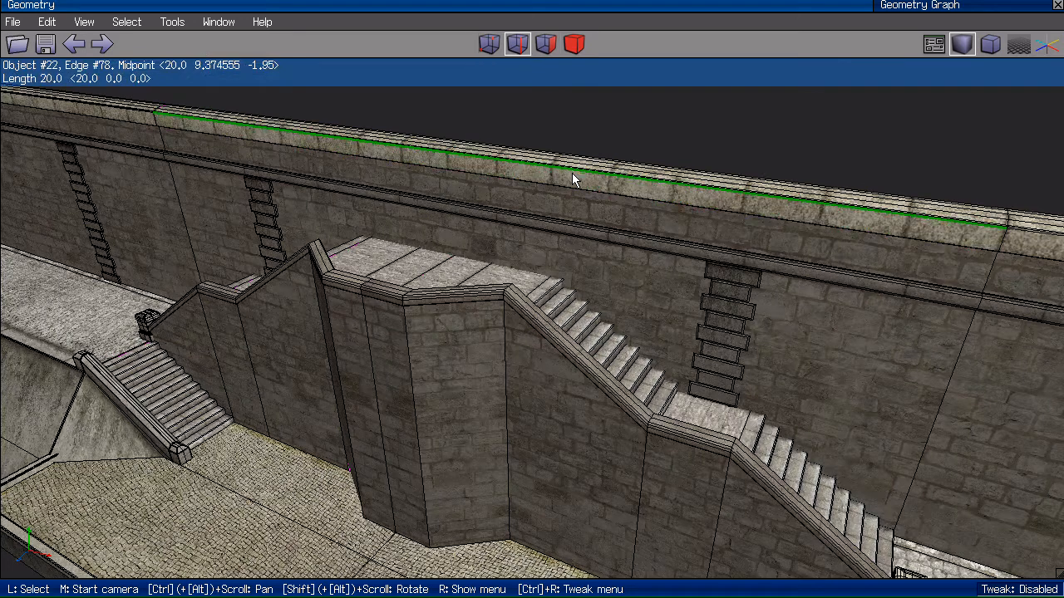
{"action": "left_click", "coordinate": [572, 173]}
{"action": "key", "text": "g"}
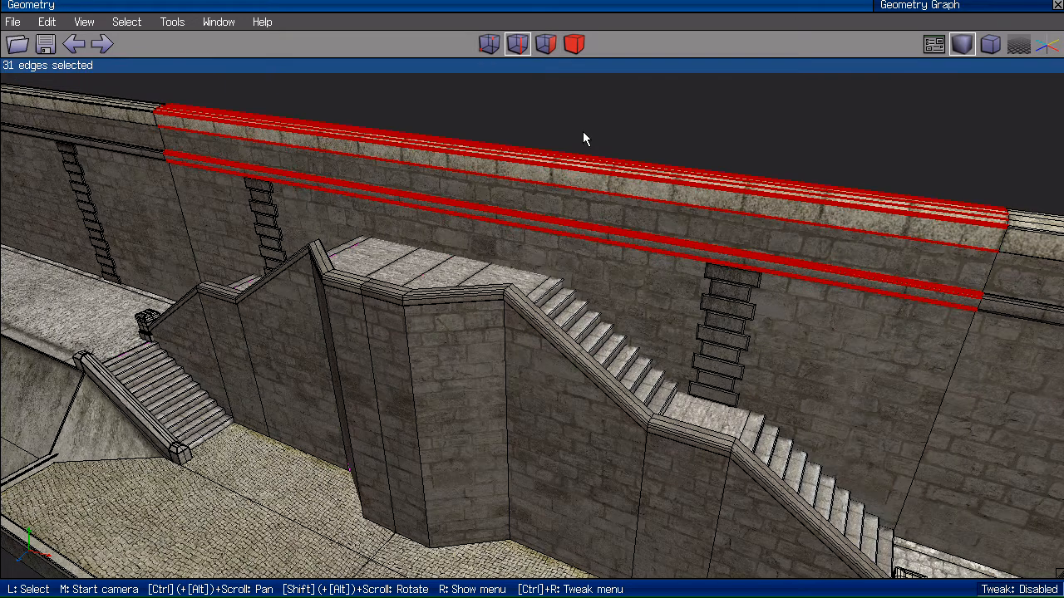
{"action": "key", "text": "c"}
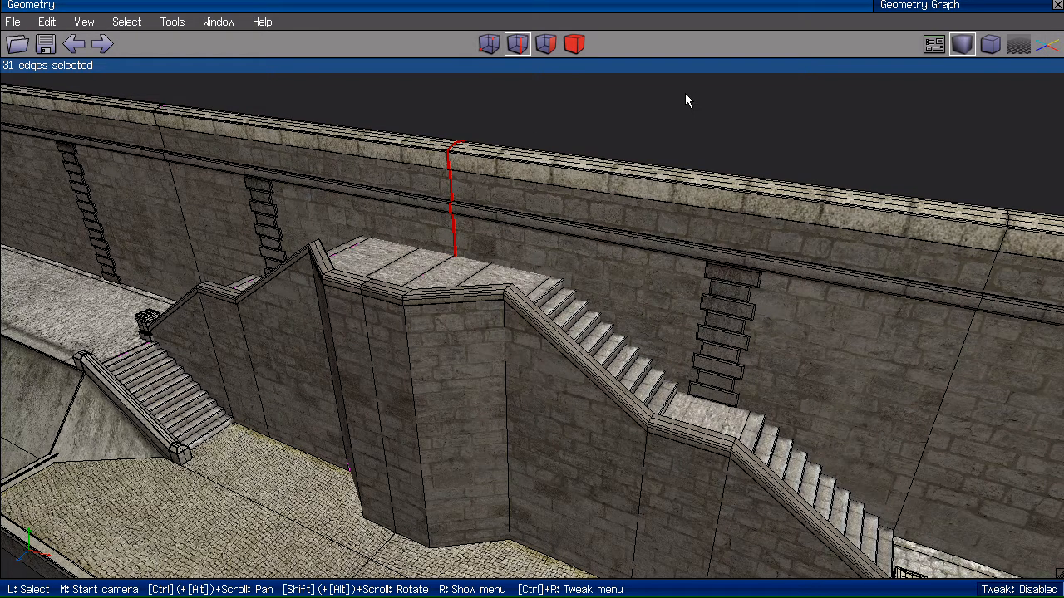
Step: Try sliding the new cut edges along the wall, then remove the cut and clear the selection
{"action": "key", "text": "s"}
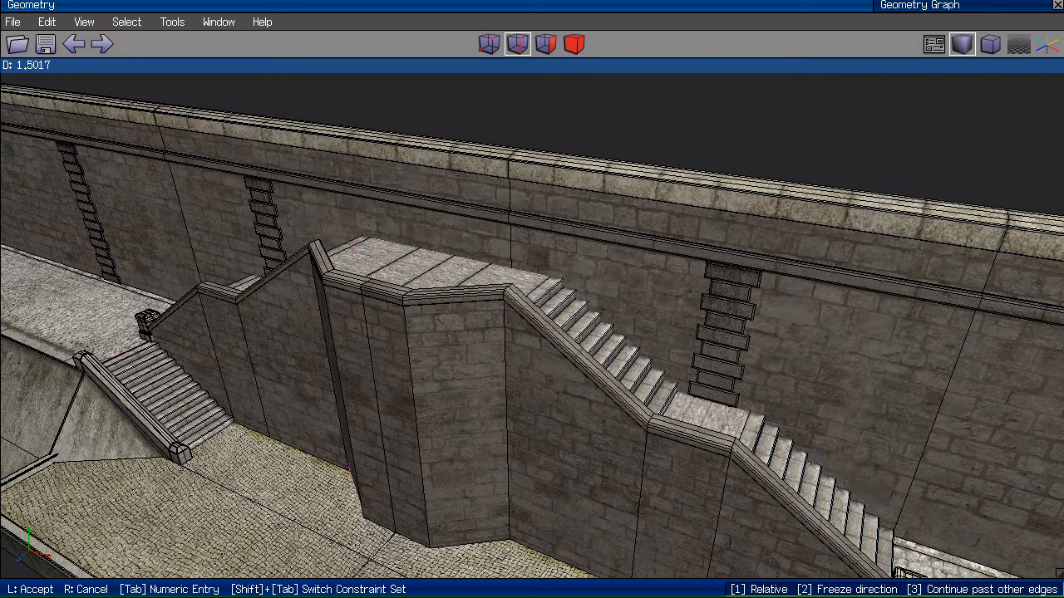
{"action": "left_click", "coordinate": [687, 110]}
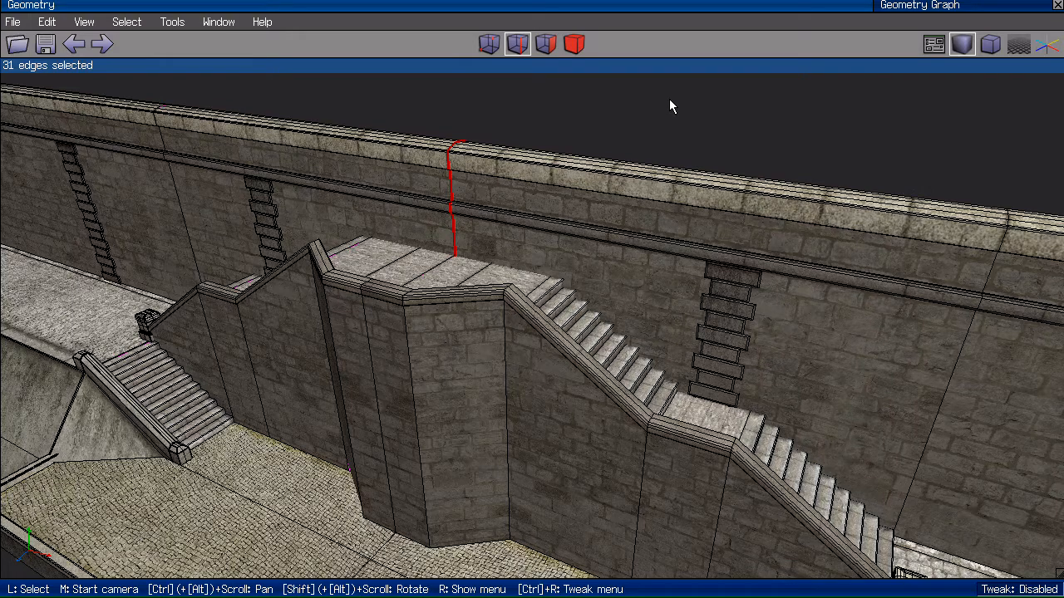
{"action": "key", "text": "f"}
{"action": "key", "text": "space"}
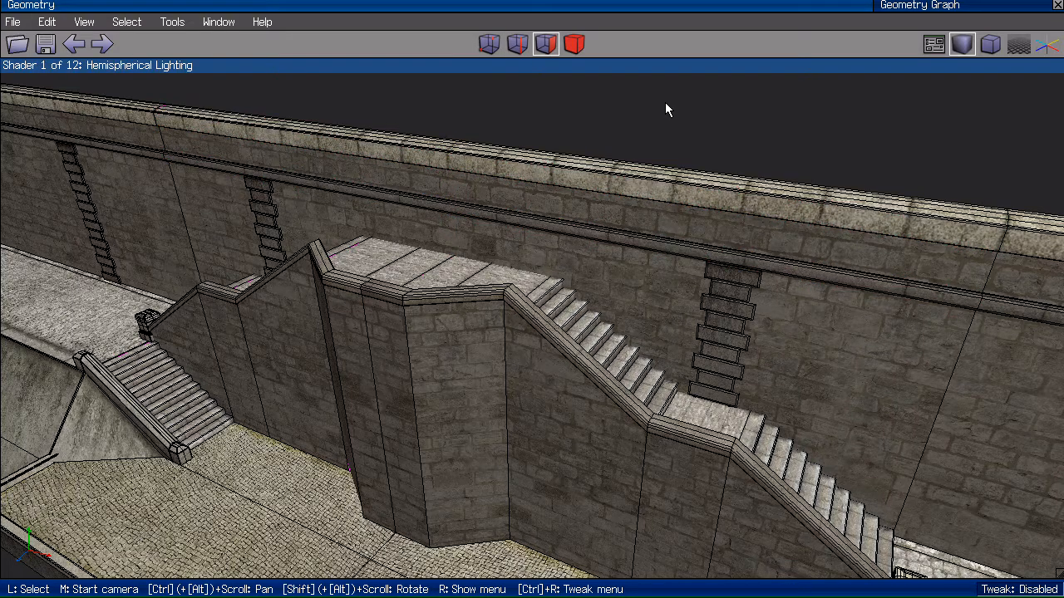
Step: Select the whole wall section behind the staircase, mur_copy22, and start a Plane Cut with a custom axis
{"action": "key", "text": "space"}
{"action": "left_click", "coordinate": [612, 202]}
{"action": "key", "text": "b"}
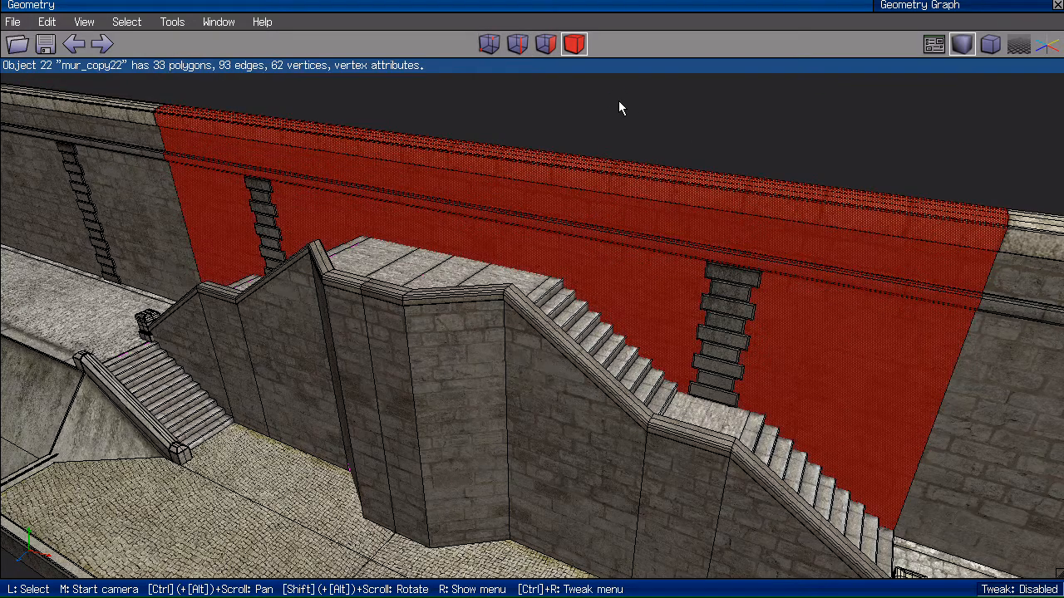
{"action": "right_click", "coordinate": [618, 101]}
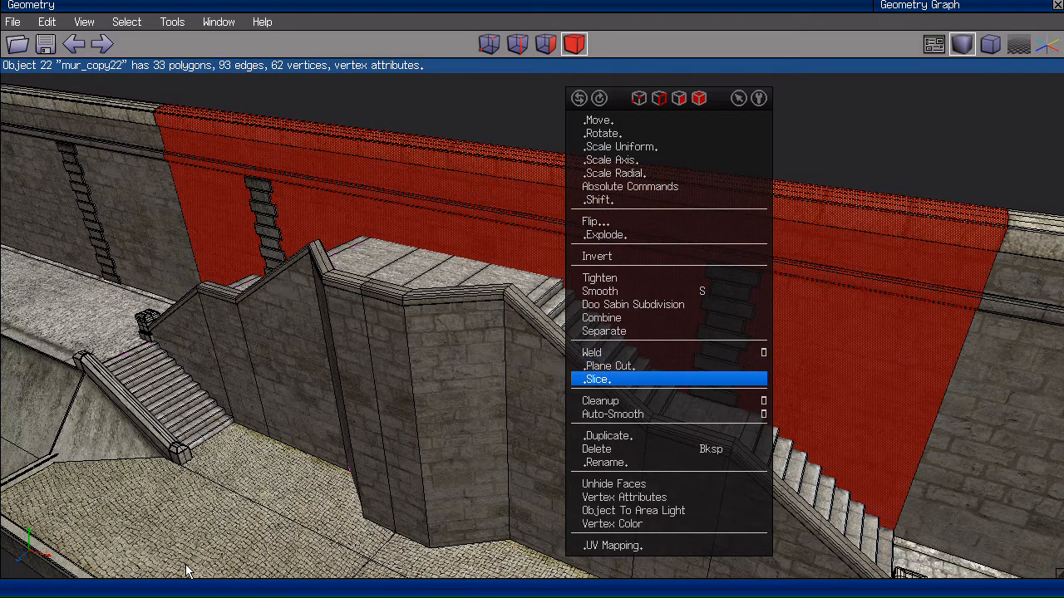
{"action": "right_click", "coordinate": [643, 364]}
Step: Define the cutting plane's axis from the normal of the quay's end face
{"action": "scroll", "coordinate": [611, 312], "scroll_direction": "down", "scroll_amount": 6}
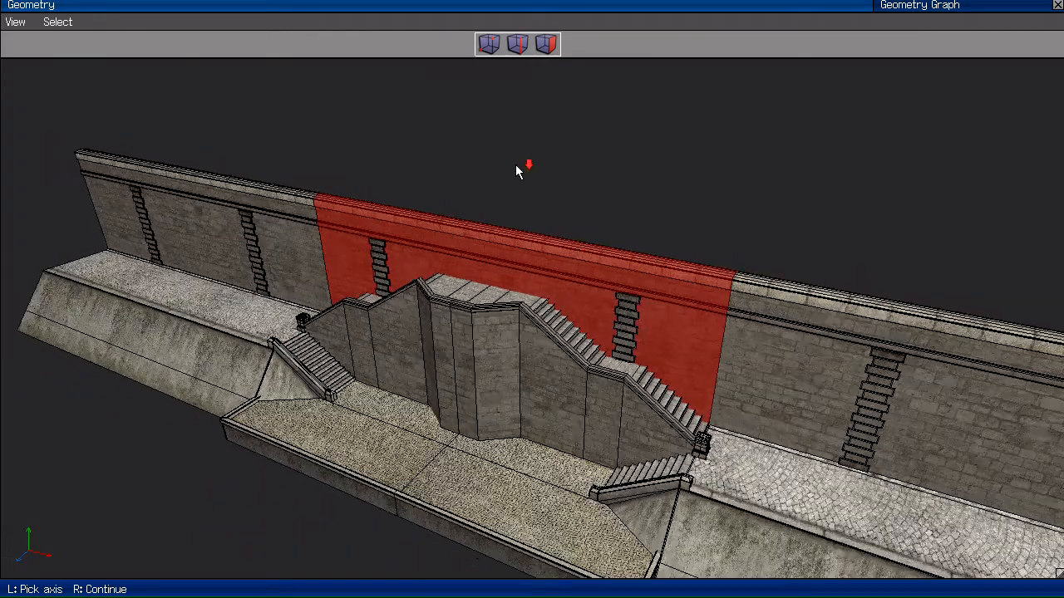
{"action": "right_click", "coordinate": [516, 166]}
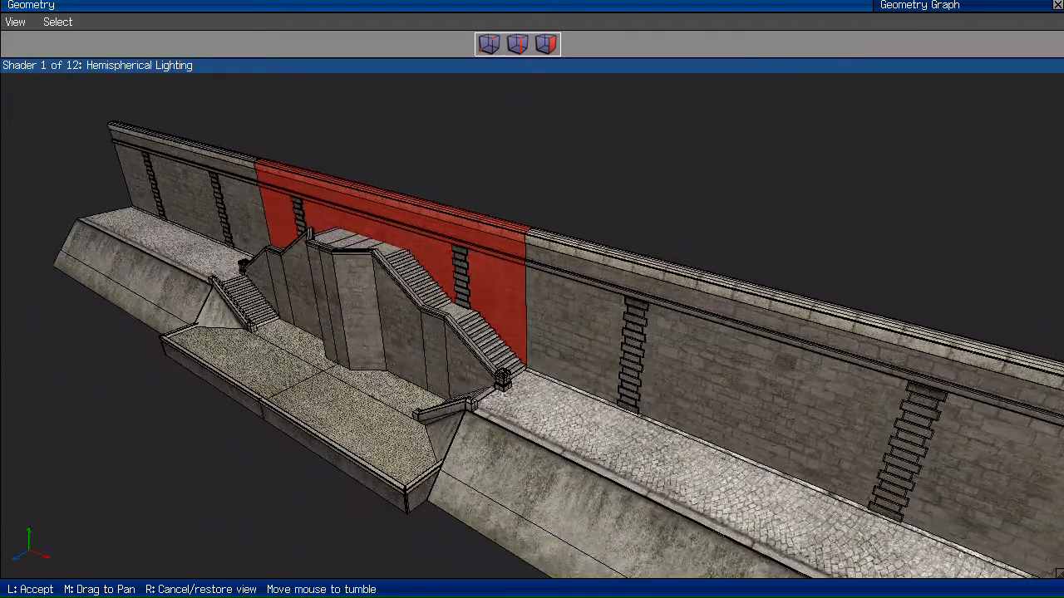
{"action": "left_click", "coordinate": [515, 167]}
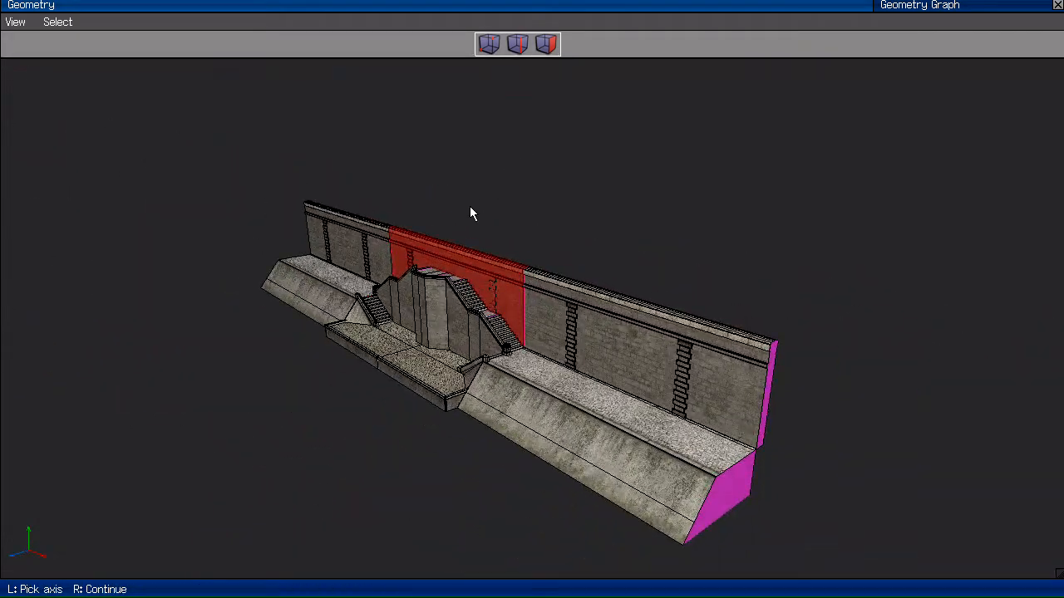
{"action": "left_click", "coordinate": [736, 495]}
{"action": "middle_click", "coordinate": [642, 146]}
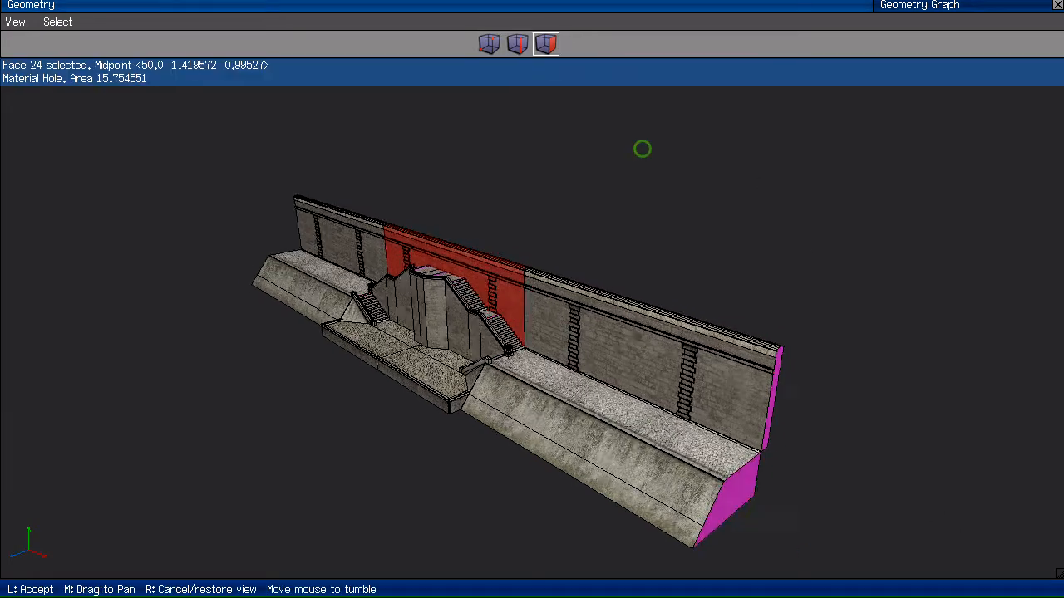
{"action": "scroll", "coordinate": [642, 147], "scroll_direction": "up", "scroll_amount": 3}
{"action": "scroll", "coordinate": [641, 147], "scroll_direction": "down", "scroll_amount": 3}
{"action": "left_click", "coordinate": [642, 146]}
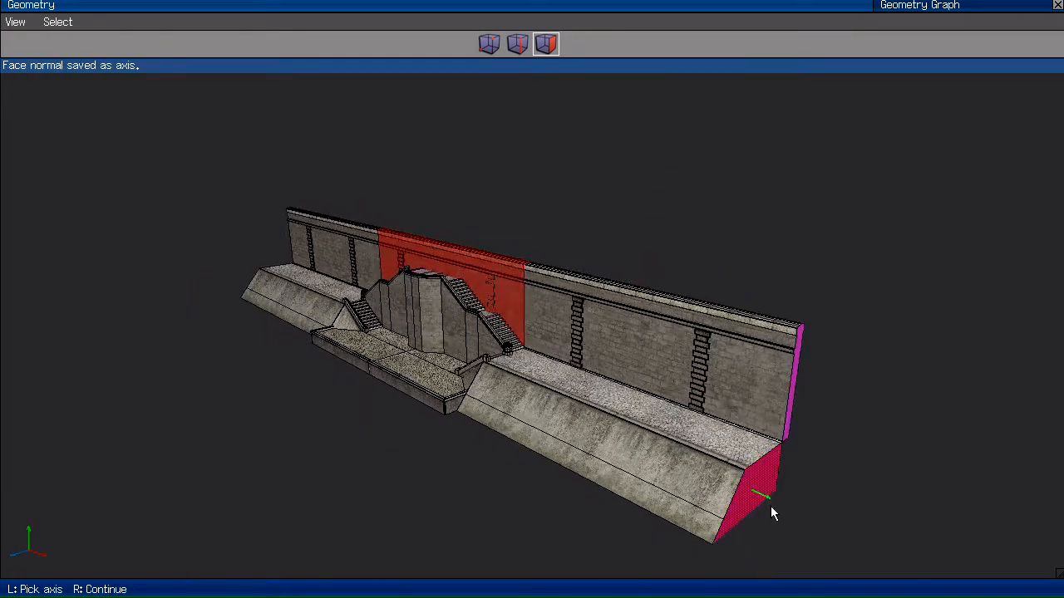
{"action": "middle_click", "coordinate": [654, 147]}
{"action": "scroll", "coordinate": [653, 147], "scroll_direction": "up", "scroll_amount": 5}
{"action": "left_click", "coordinate": [654, 134]}
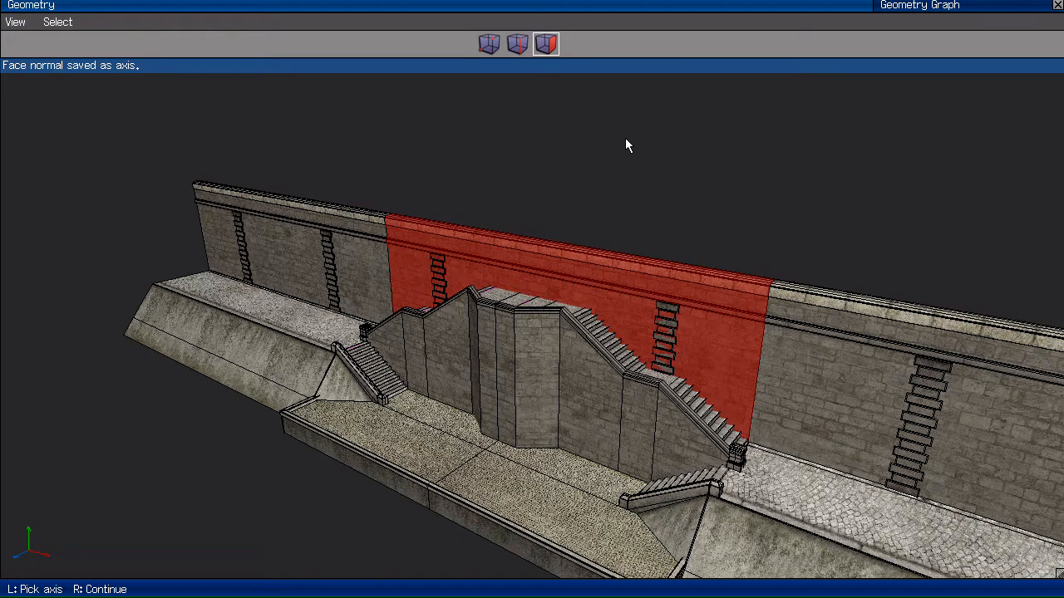
{"action": "right_click", "coordinate": [145, 477]}
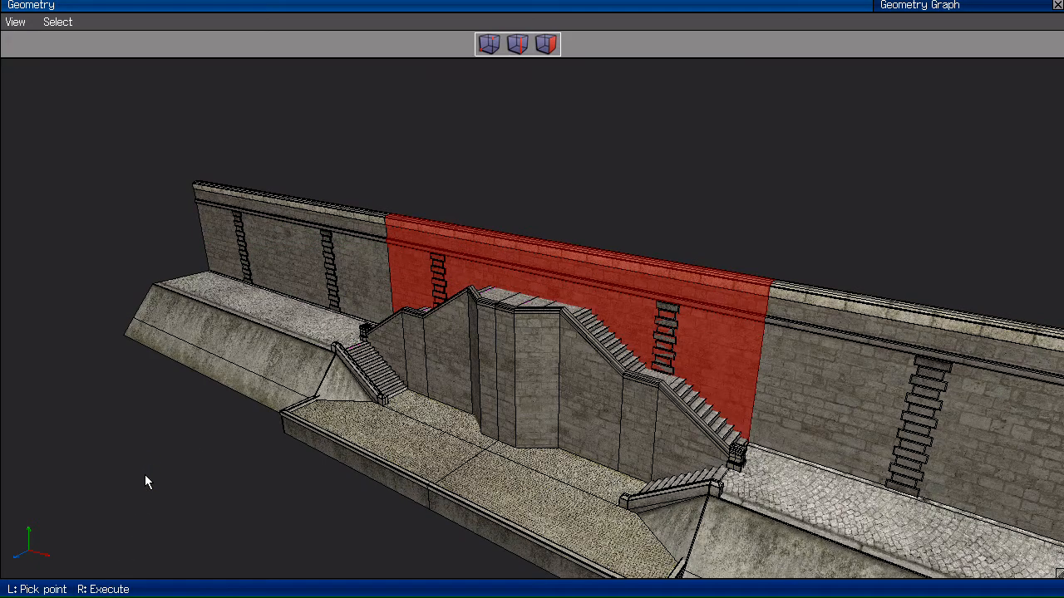
Step: Place the cutting plane at the midpoint of the edge where the upper landing meets the stairs, and cut the wall section
{"action": "scroll", "coordinate": [662, 153], "scroll_direction": "up", "scroll_amount": 3}
{"action": "middle_click", "coordinate": [711, 133]}
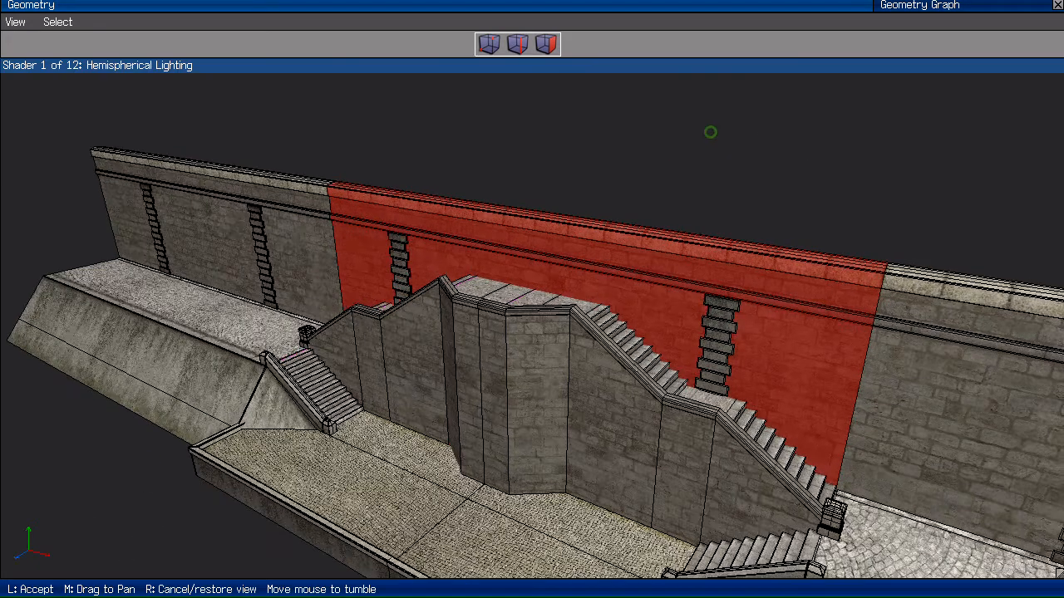
{"action": "scroll", "coordinate": [711, 133], "scroll_direction": "up", "scroll_amount": 4}
{"action": "left_click", "coordinate": [579, 323]}
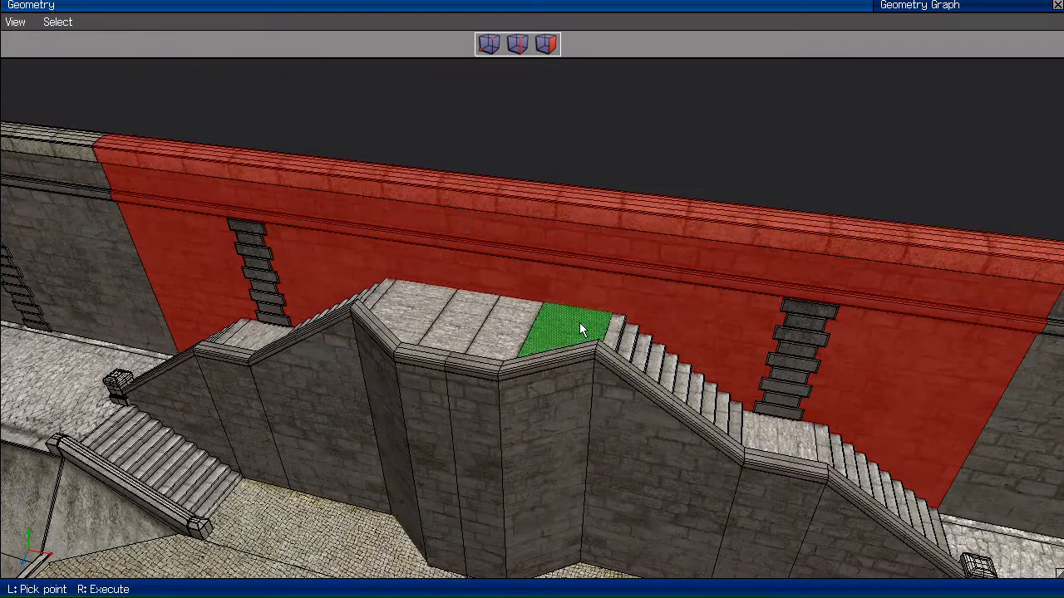
{"action": "scroll", "coordinate": [610, 322], "scroll_direction": "up", "scroll_amount": 2}
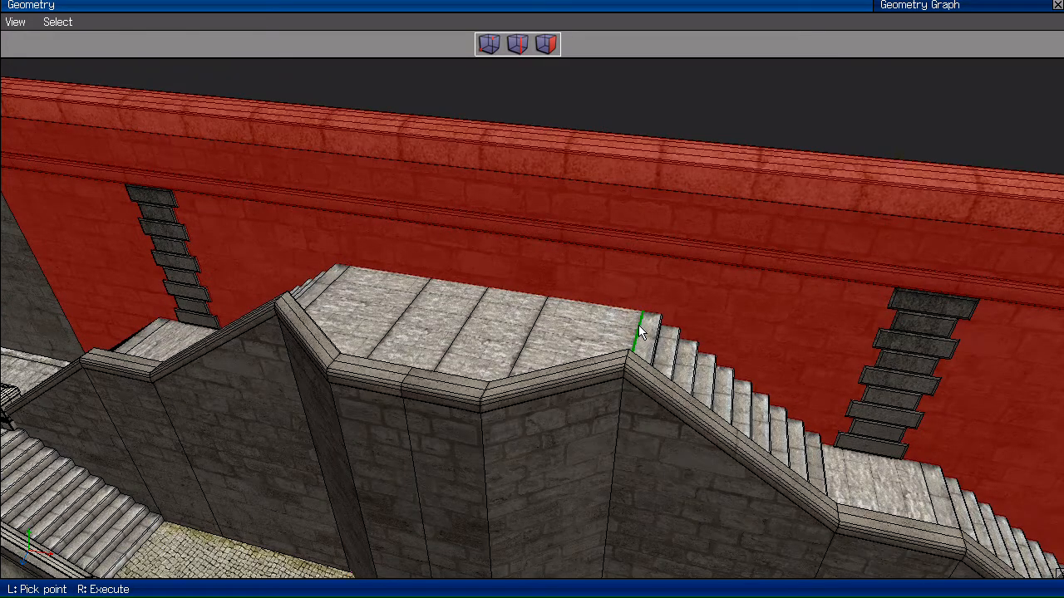
{"action": "right_click", "coordinate": [637, 326]}
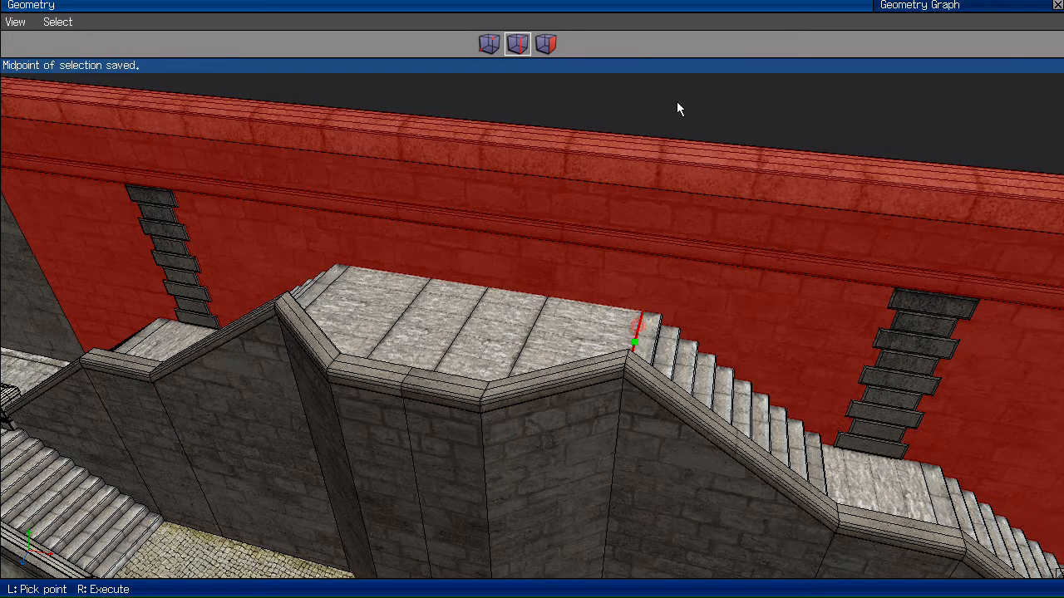
{"action": "right_click", "coordinate": [677, 104]}
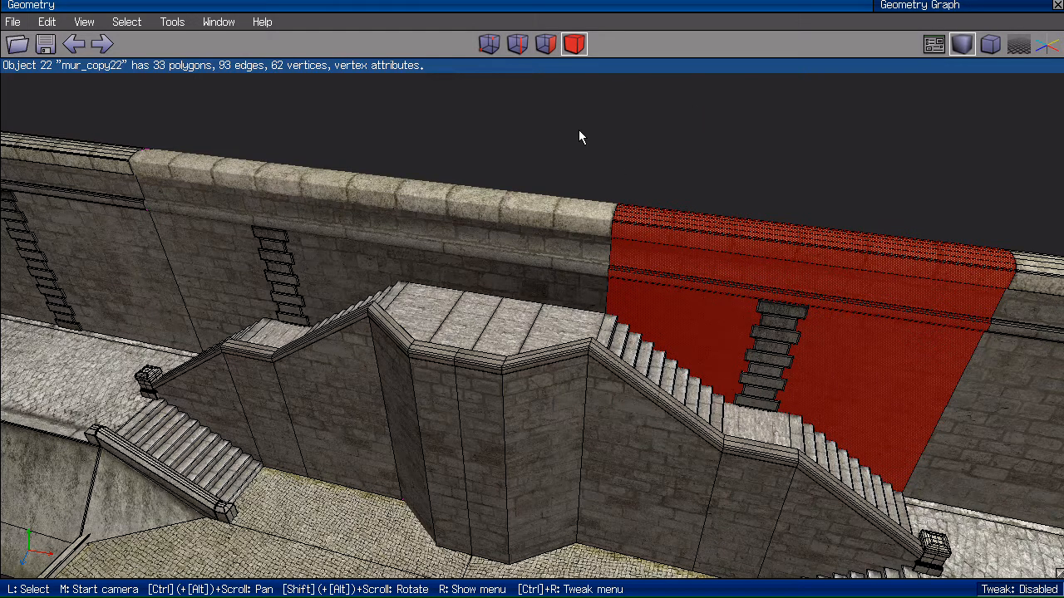
Step: Clear the selection and select the whole wall section mur_cut27 that runs behind the upper landing
{"action": "key", "text": "space"}
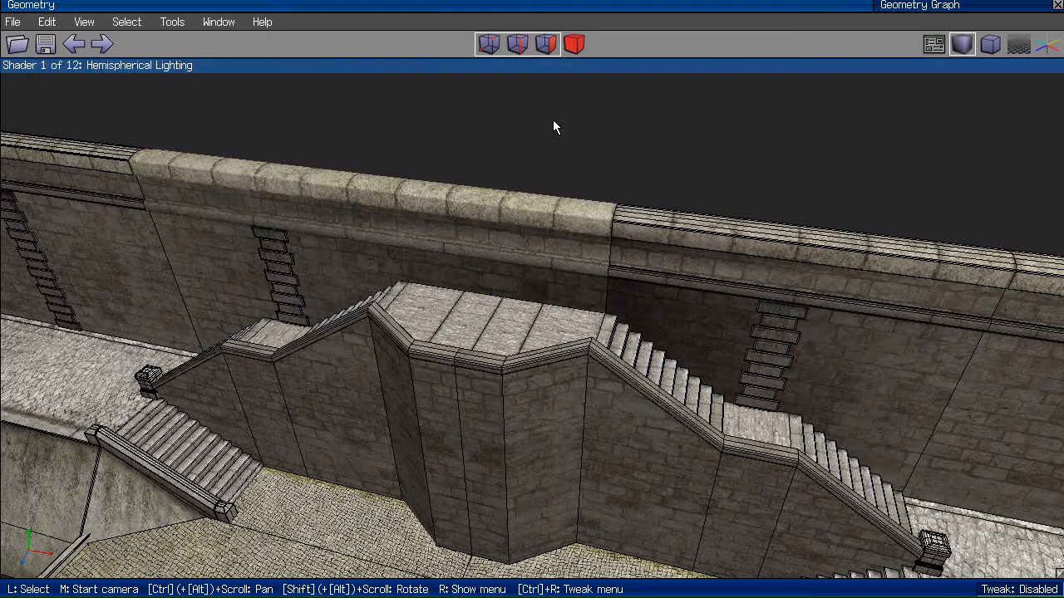
{"action": "key", "text": "m"}
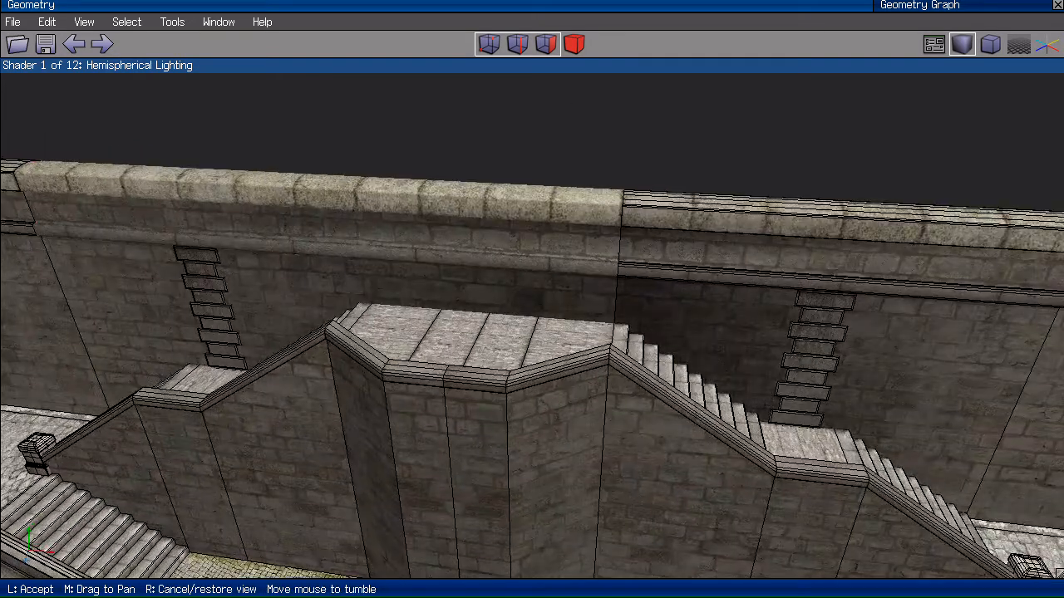
{"action": "left_click", "coordinate": [636, 96]}
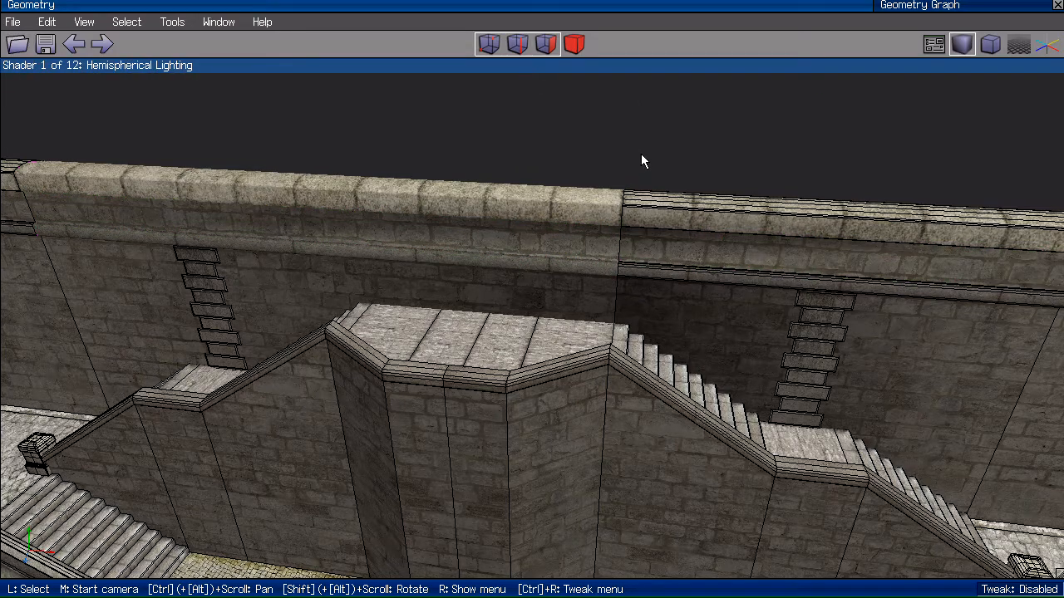
{"action": "key", "text": "m"}
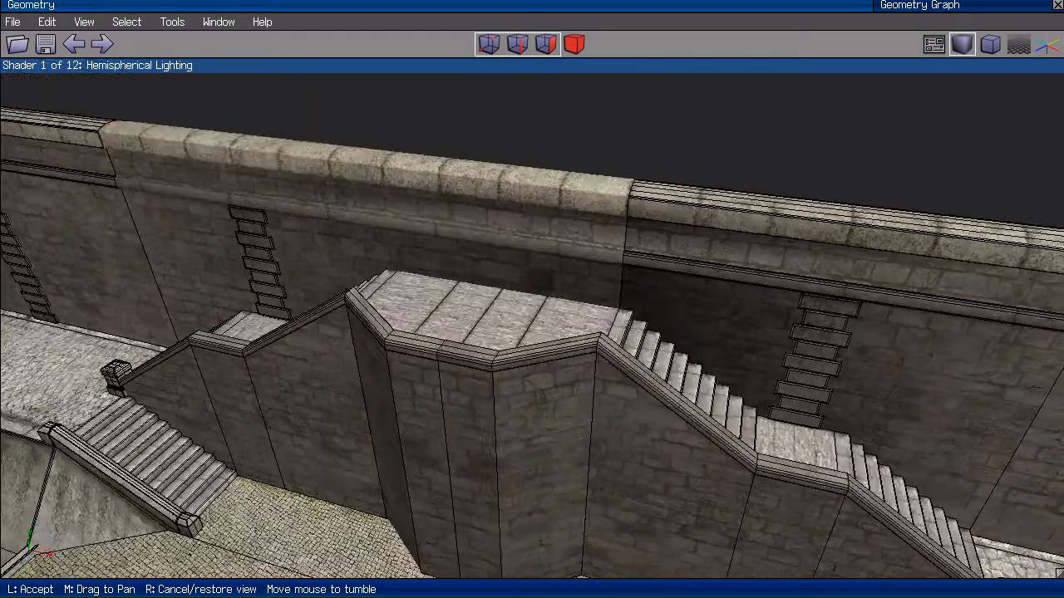
{"action": "left_click", "coordinate": [701, 220]}
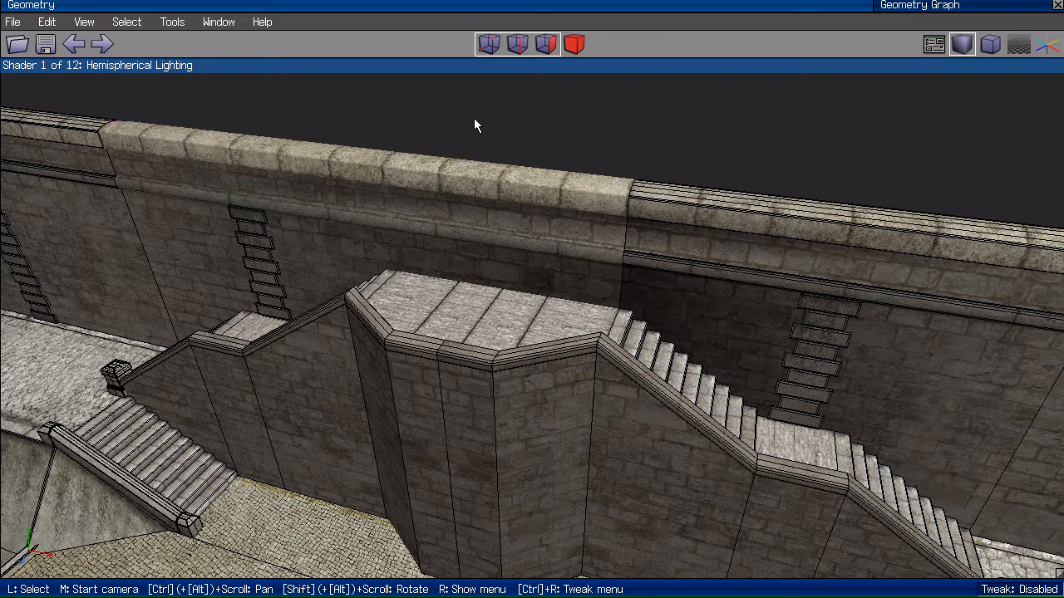
{"action": "left_click", "coordinate": [473, 175]}
{"action": "left_click", "coordinate": [572, 47]}
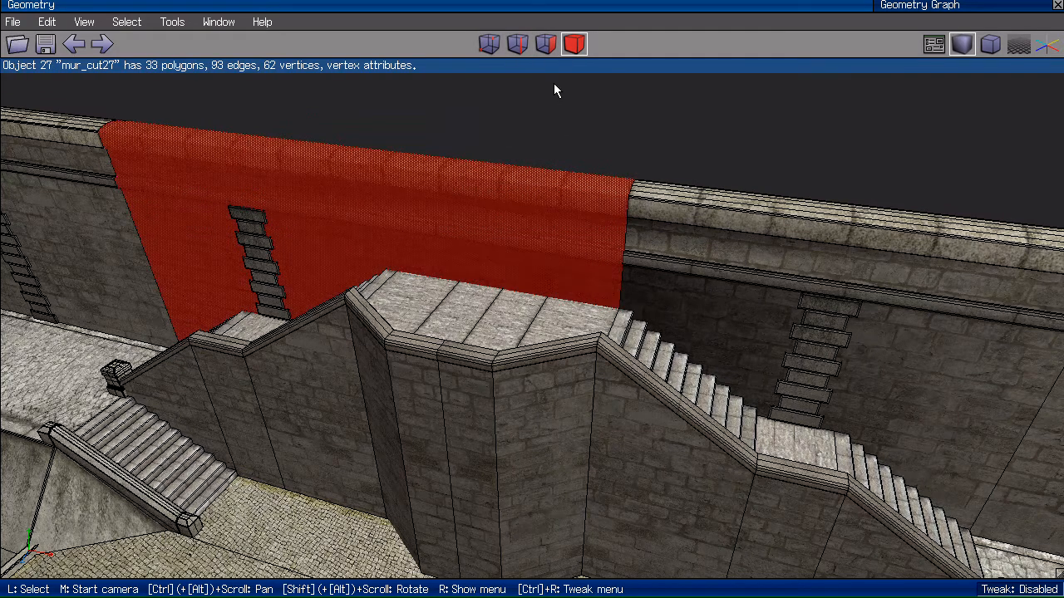
Step: Cut the selected wall section with a plane at the landing's opposite stair edge and delete the piece directly behind the landing
{"action": "key", "text": "d"}
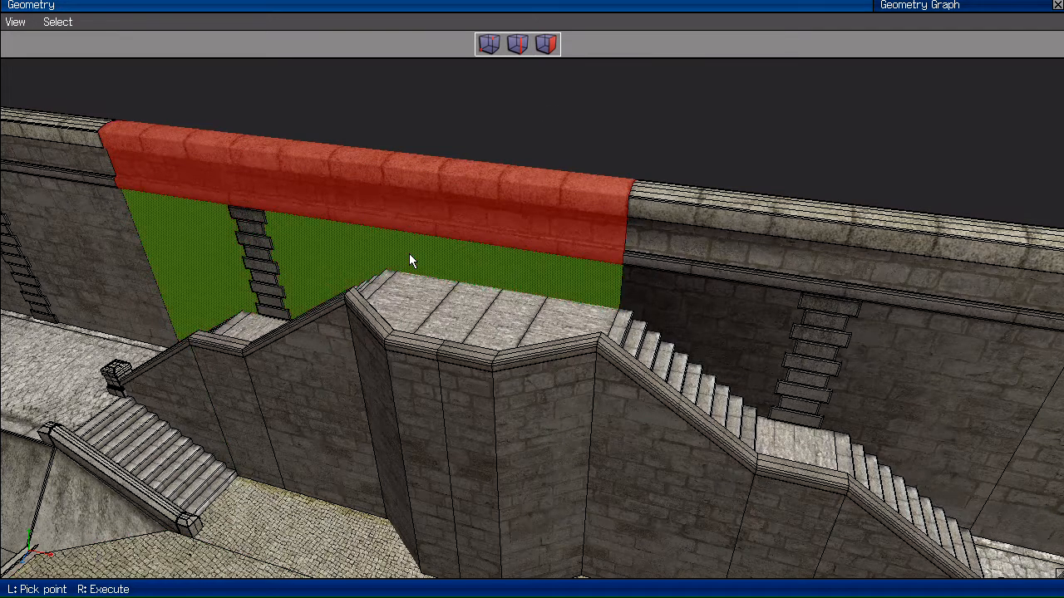
{"action": "left_click", "coordinate": [382, 290]}
{"action": "right_click", "coordinate": [467, 123]}
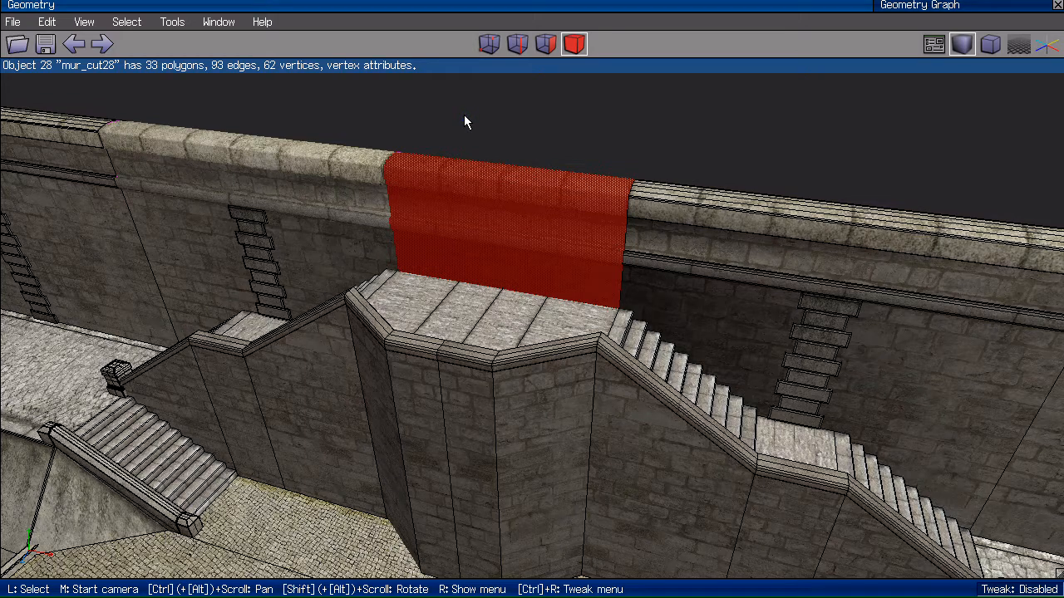
{"action": "key", "text": "Delete"}
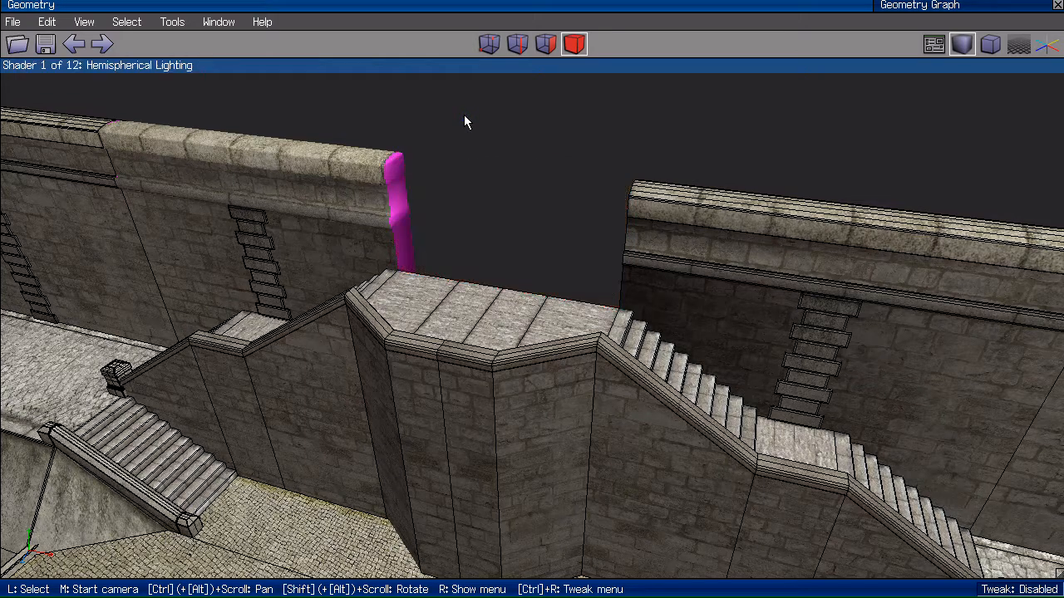
Step: Select the open end faces on both sides of the wall gap, convert the selection to their border edges, and clear it
{"action": "middle_click", "coordinate": [511, 124]}
{"action": "left_click", "coordinate": [600, 297]}
{"action": "left_click", "coordinate": [625, 306]}
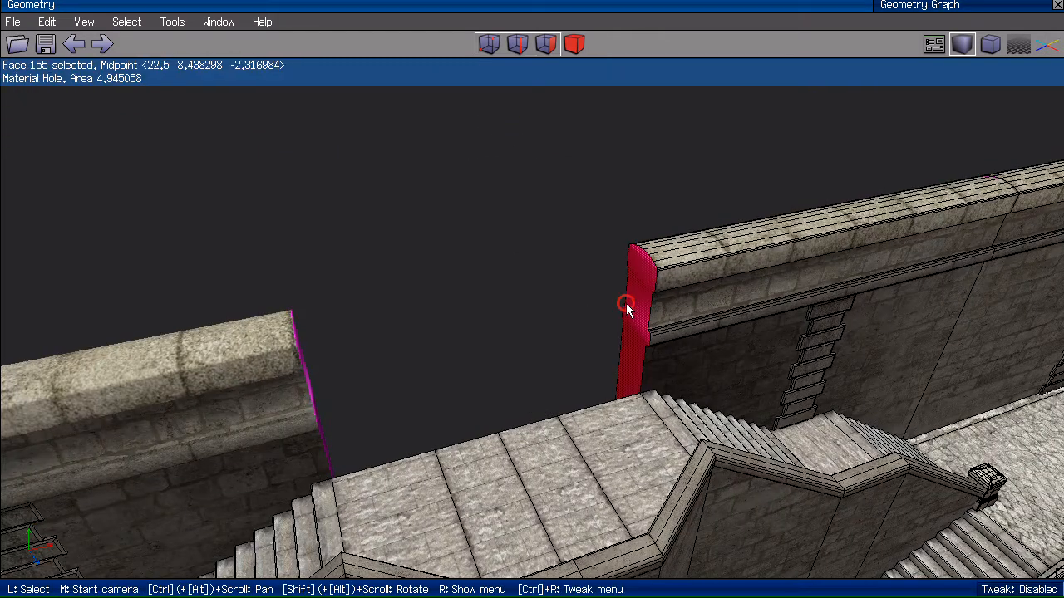
{"action": "middle_click", "coordinate": [377, 276]}
{"action": "left_click", "coordinate": [378, 276]}
{"action": "left_click", "coordinate": [421, 179]}
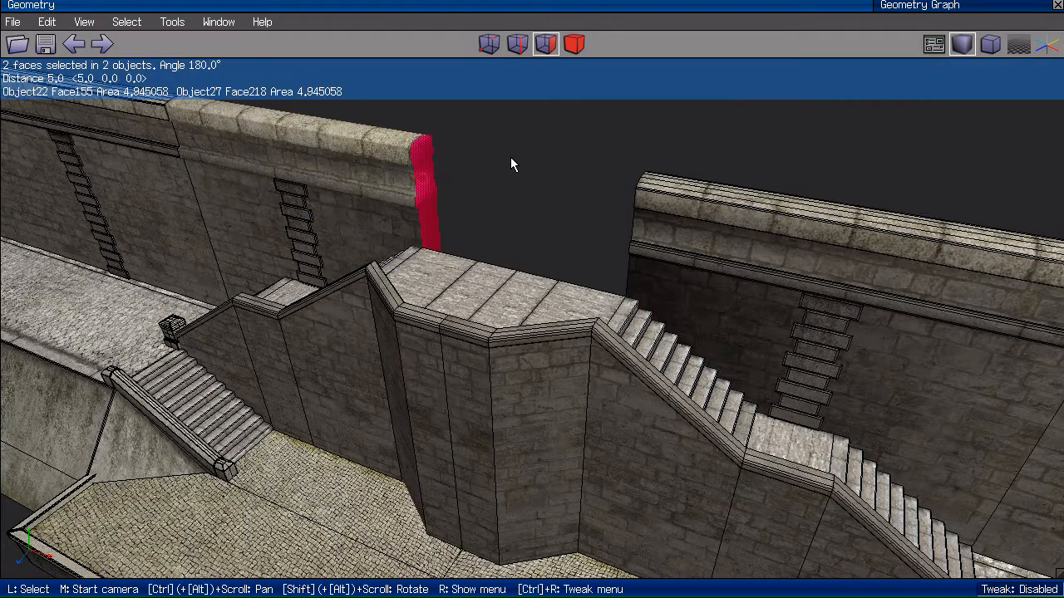
{"action": "key", "text": "2"}
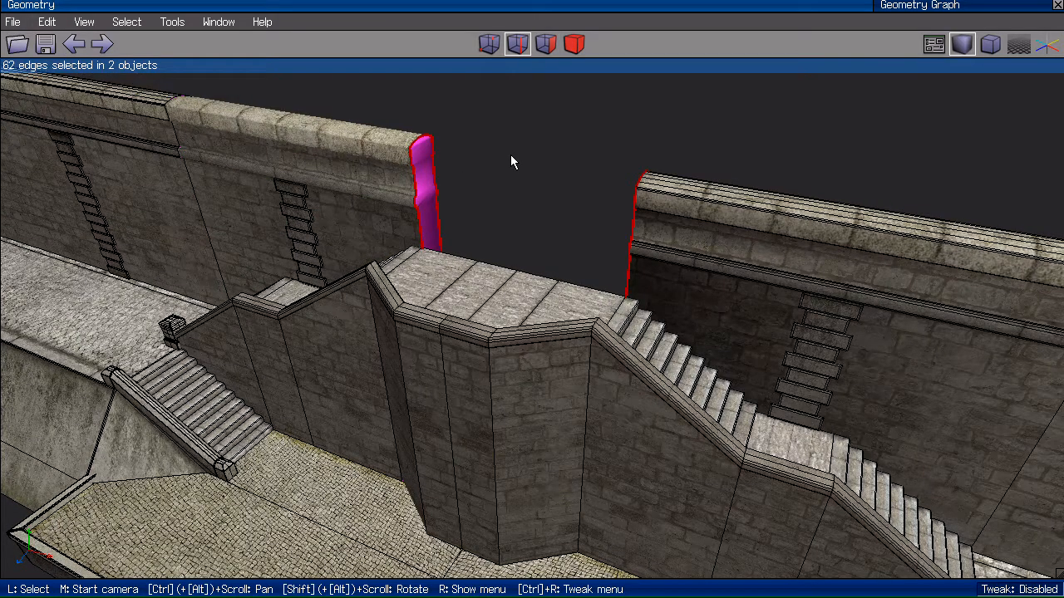
{"action": "key", "text": "space"}
Step: Hide the wireframe edges on the whole quay scene, including the shortened wall section beside the gap
{"action": "scroll", "coordinate": [510, 154], "scroll_direction": "down", "scroll_amount": 4}
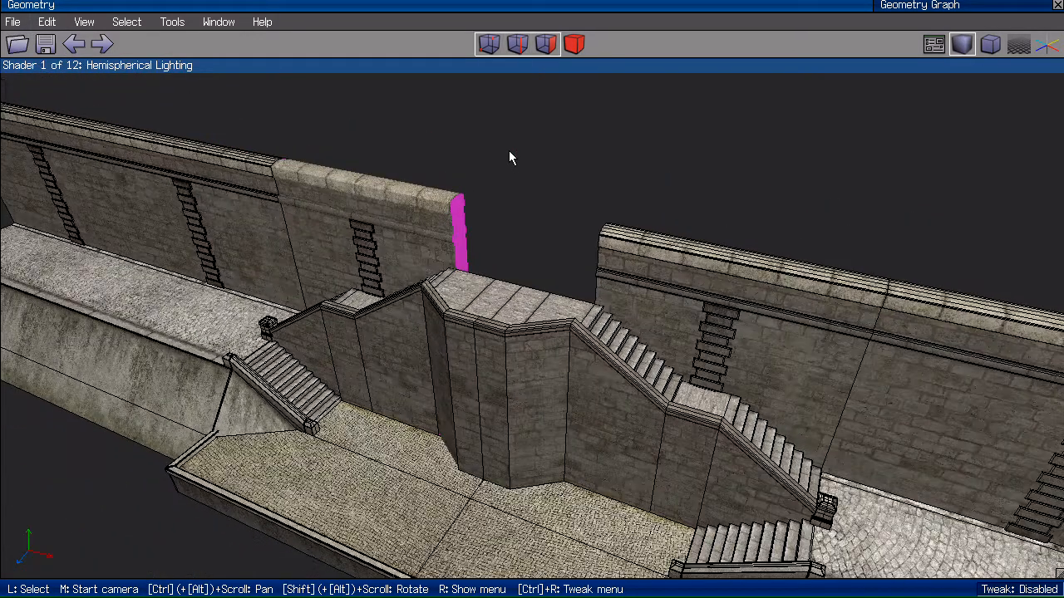
{"action": "key", "text": "w"}
{"action": "left_click", "coordinate": [419, 197]}
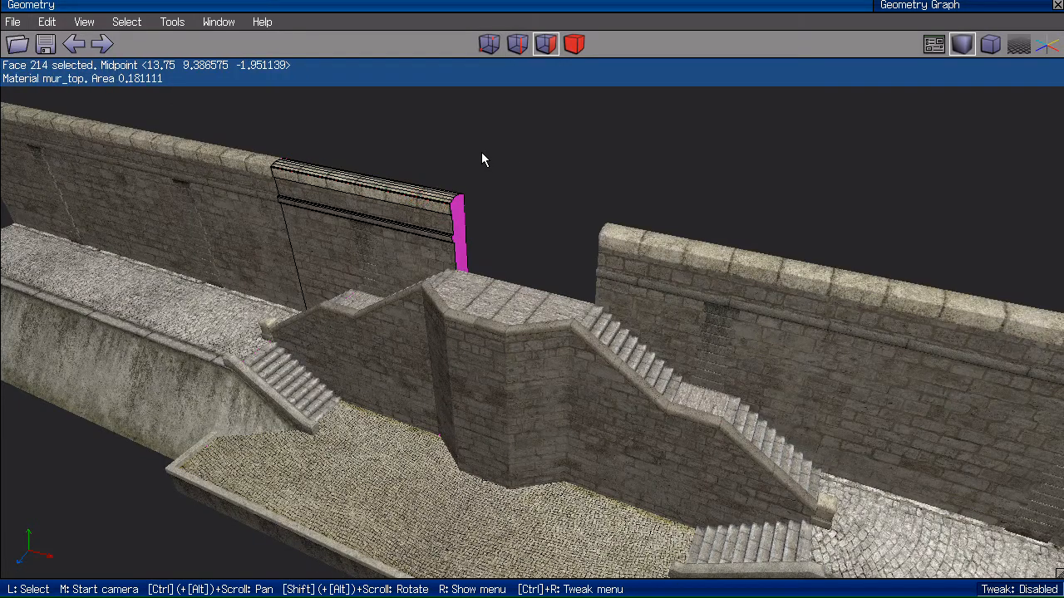
{"action": "key", "text": "w"}
{"action": "key", "text": "m"}
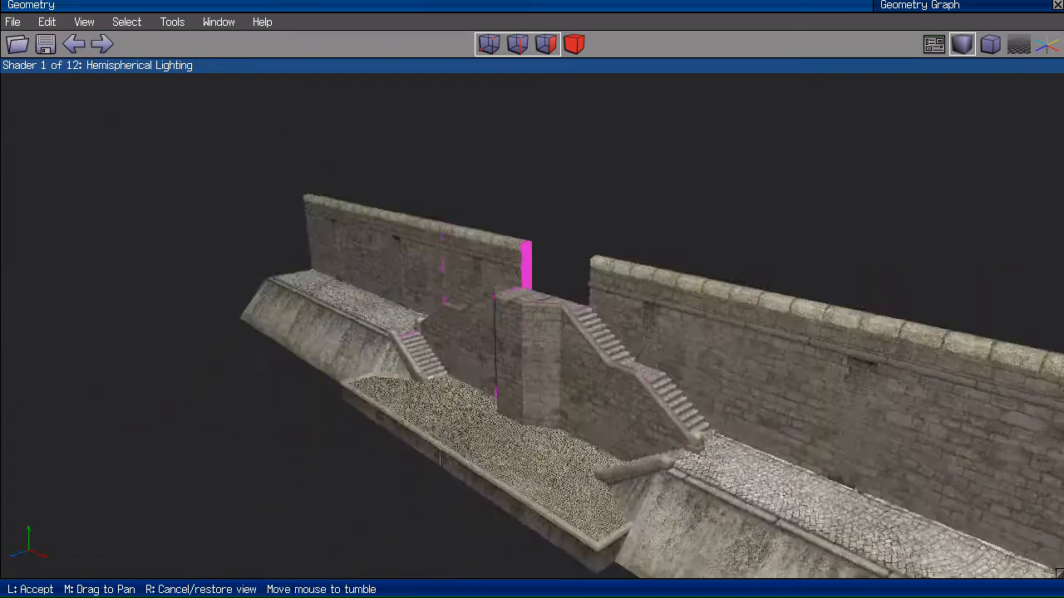